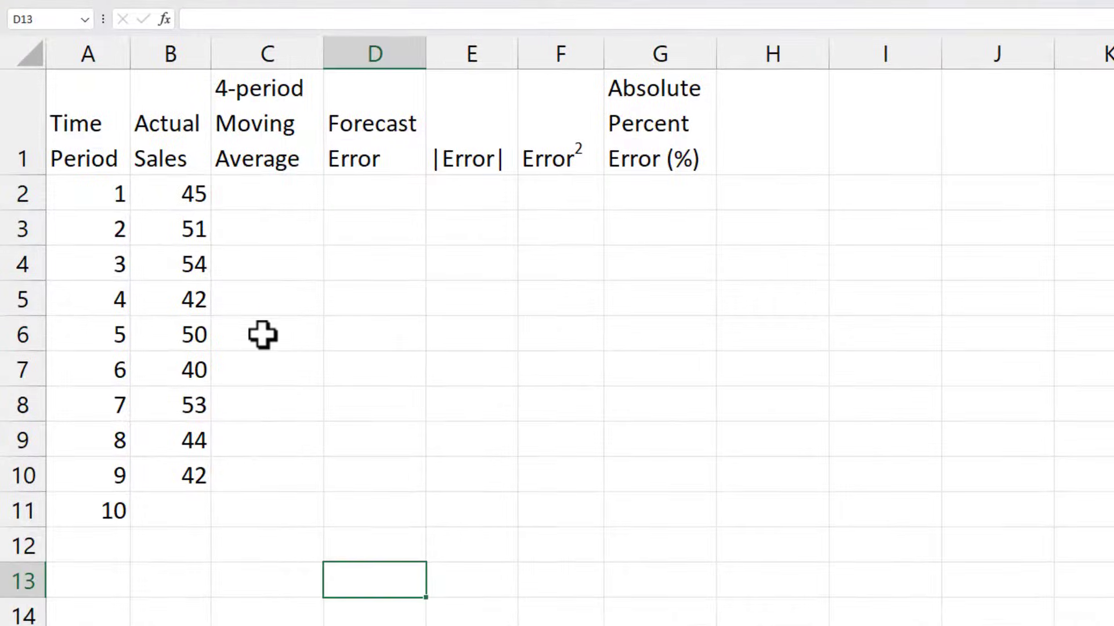
- Calculate the 4-period moving average in C6 with =AVERAGE(B2:B5) and fill it down through C11
click(262, 333)
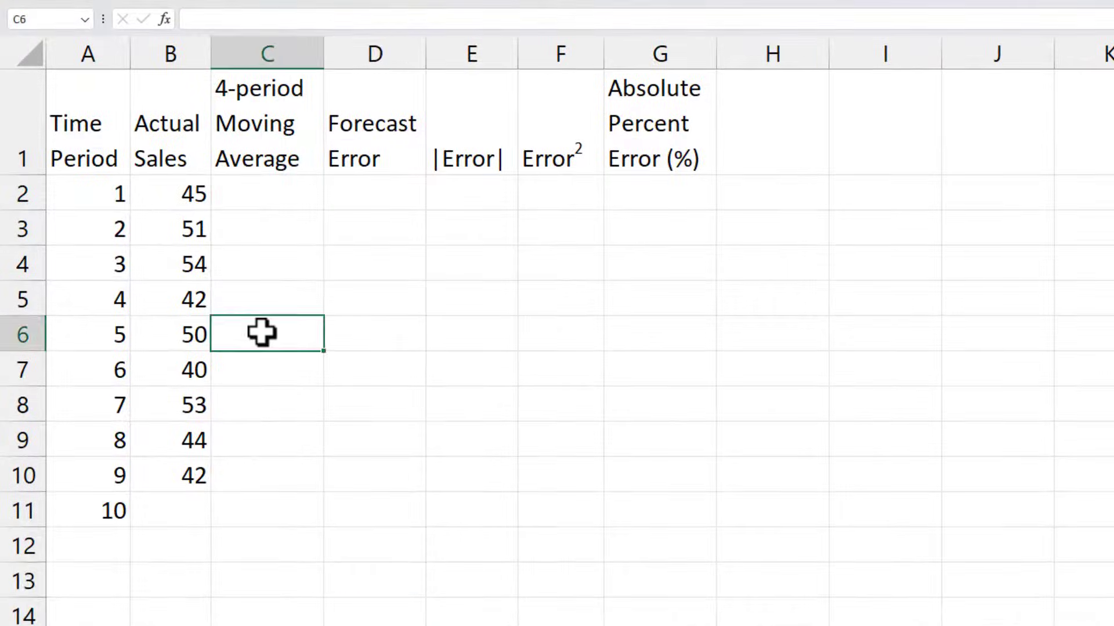
text(=aver)
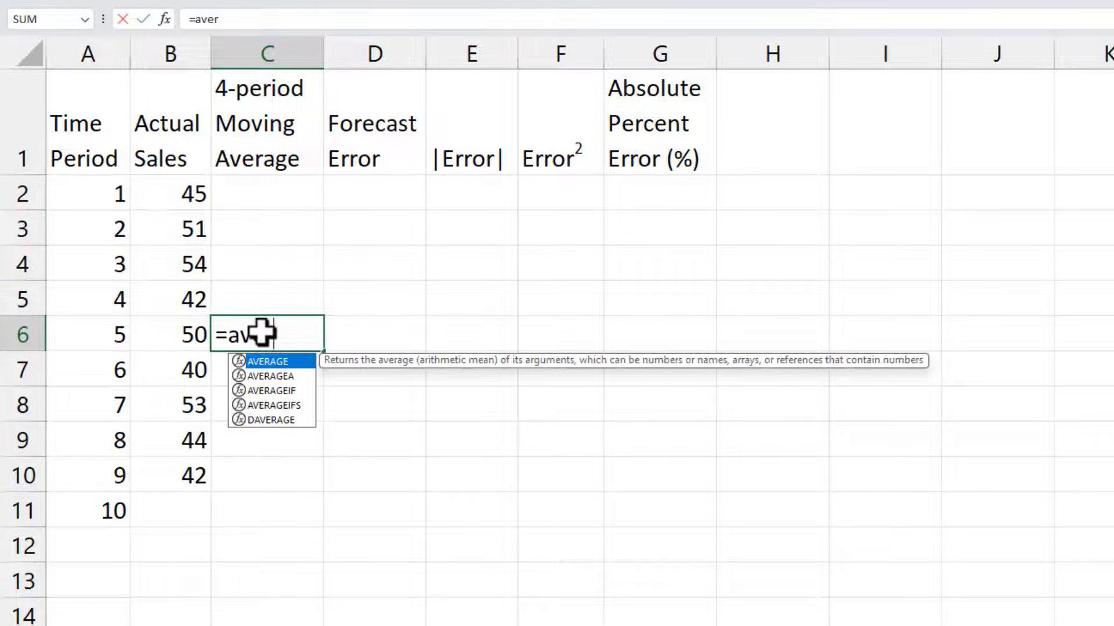
key(Tab)
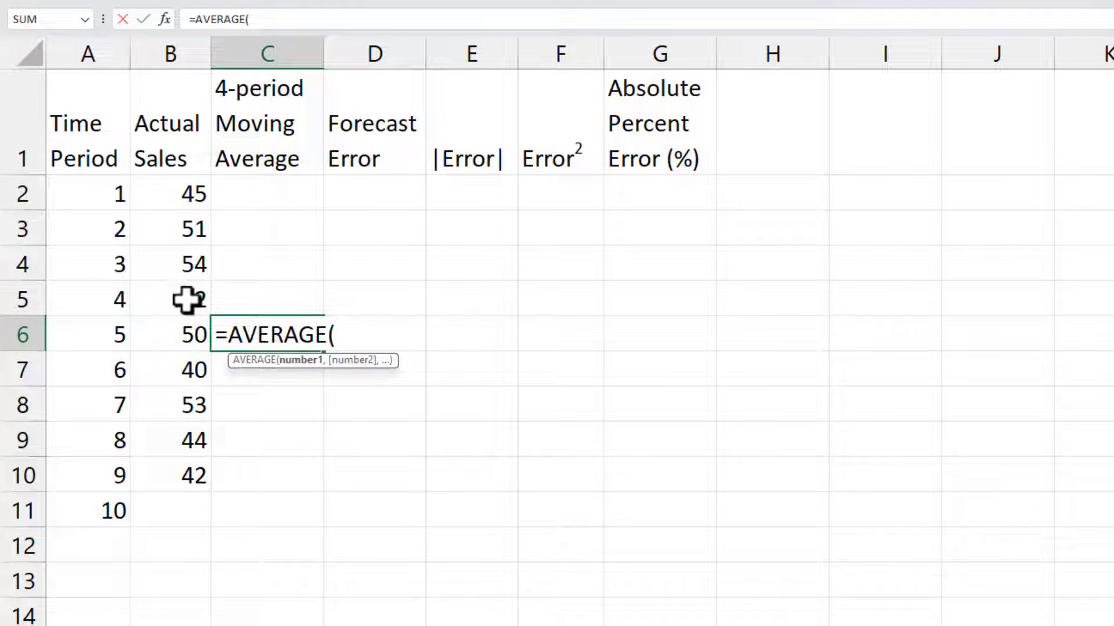
drag(187, 298, 169, 200)
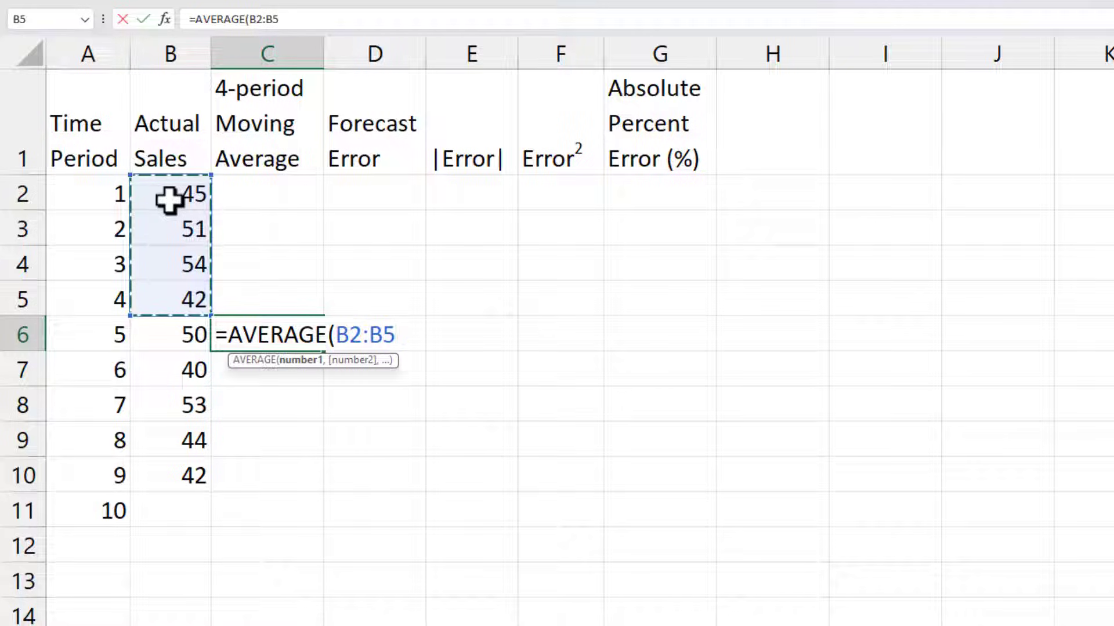
key(Return)
click(297, 336)
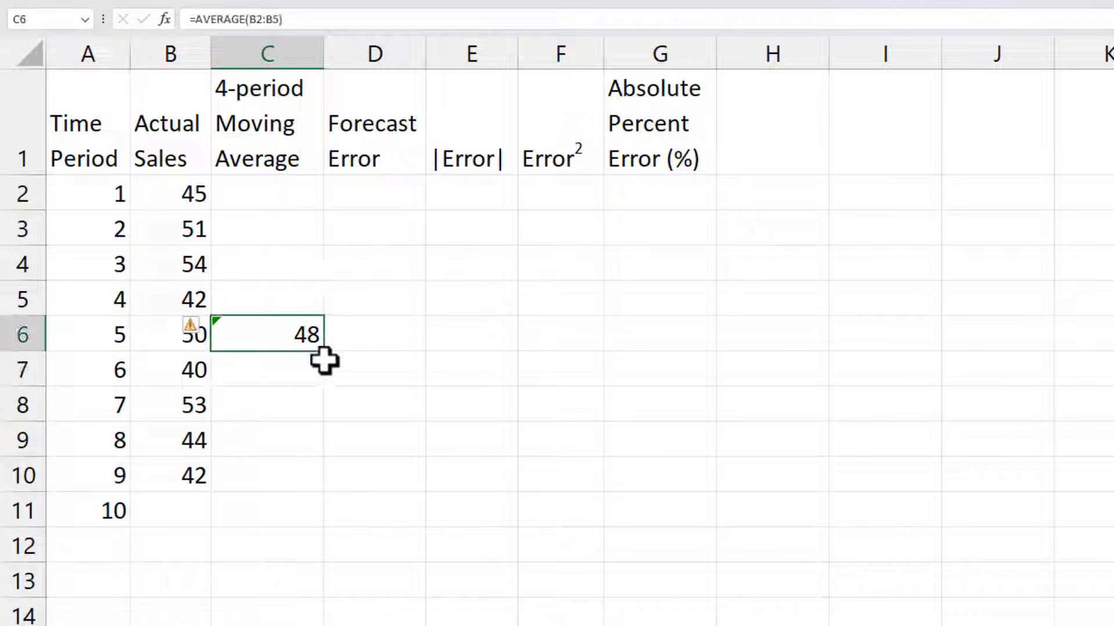
drag(323, 352, 325, 522)
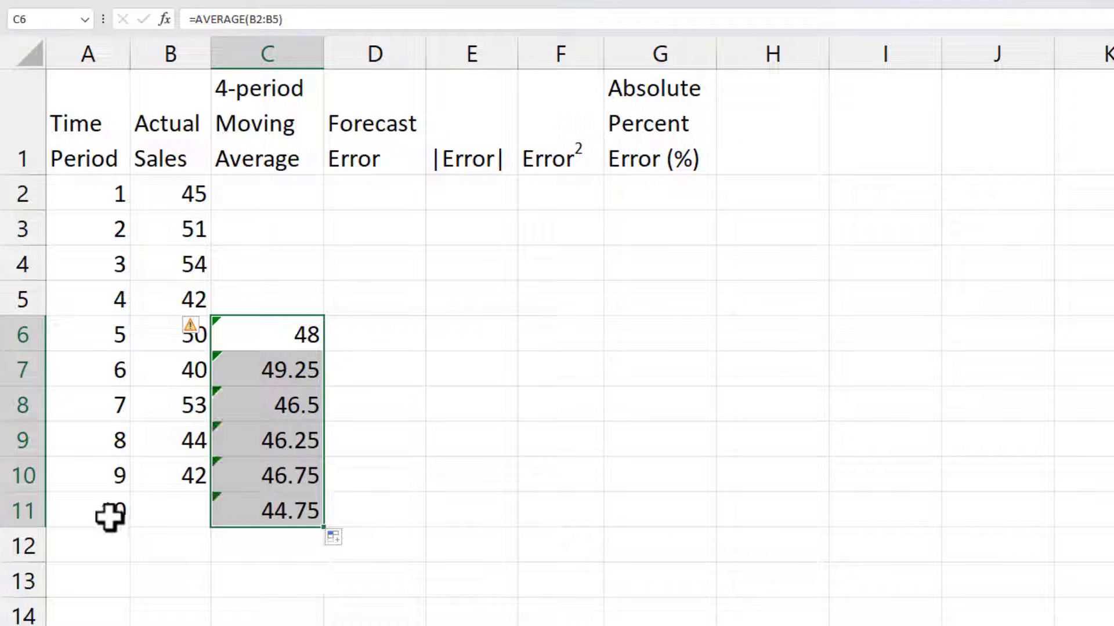
click(261, 511)
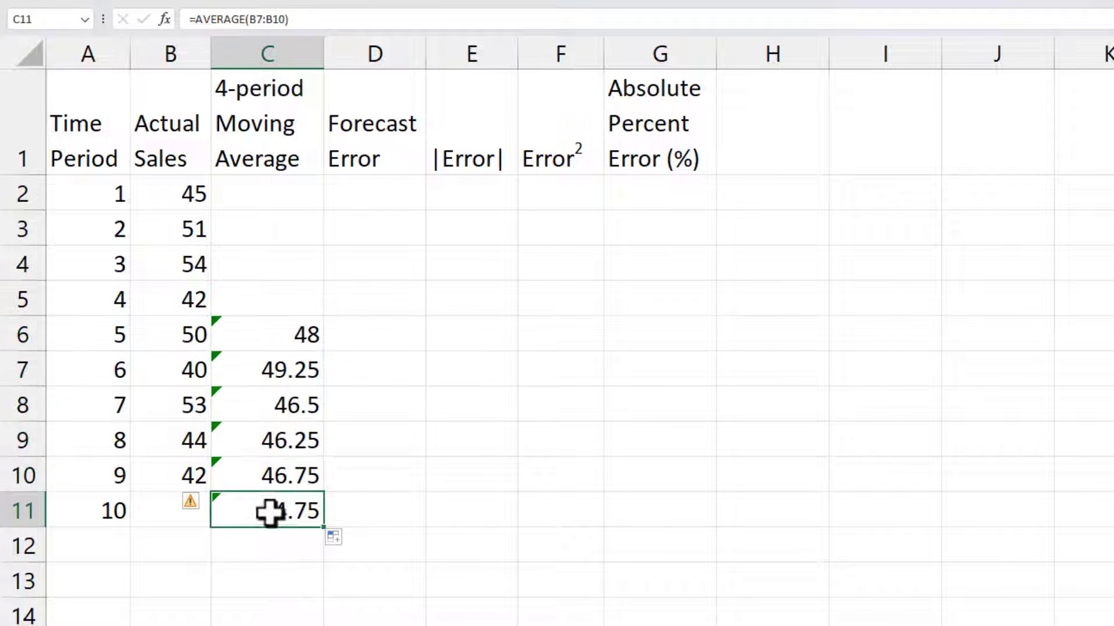
- Calculate the forecast error in D6 as actual sales minus moving average, =B6-C6, and fill it down through D10
click(355, 335)
text(=)
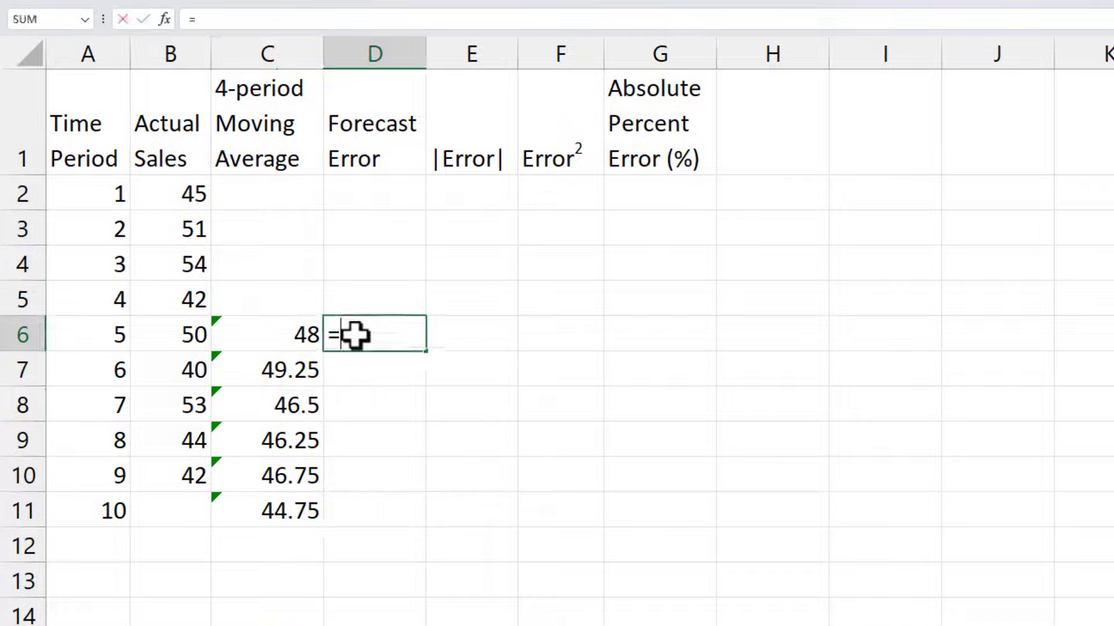
click(184, 326)
text(-)
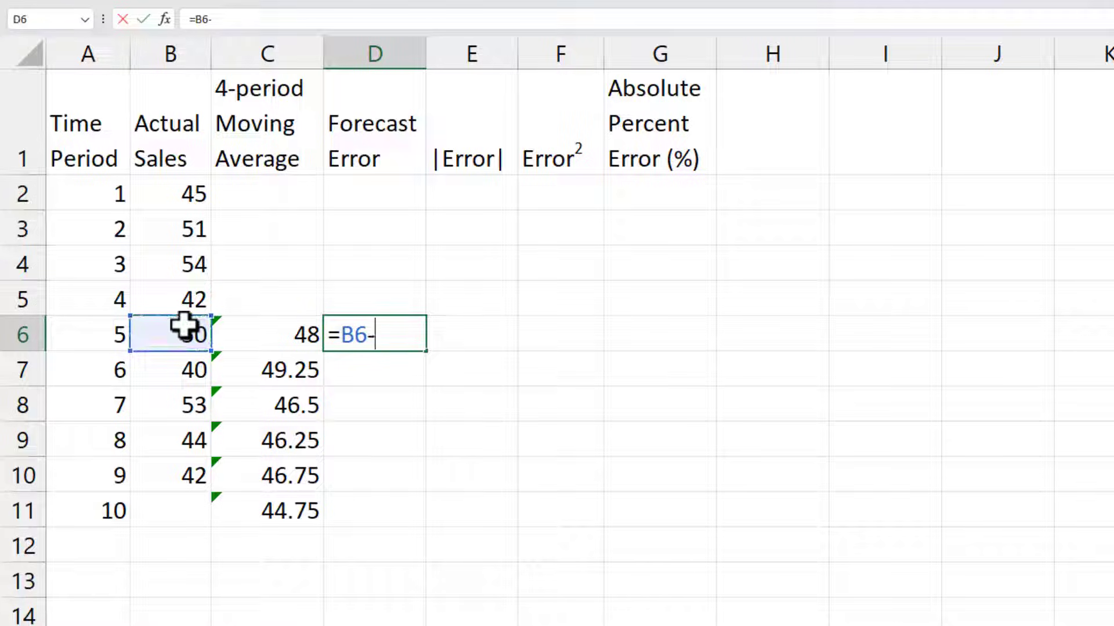
click(286, 328)
key(Return)
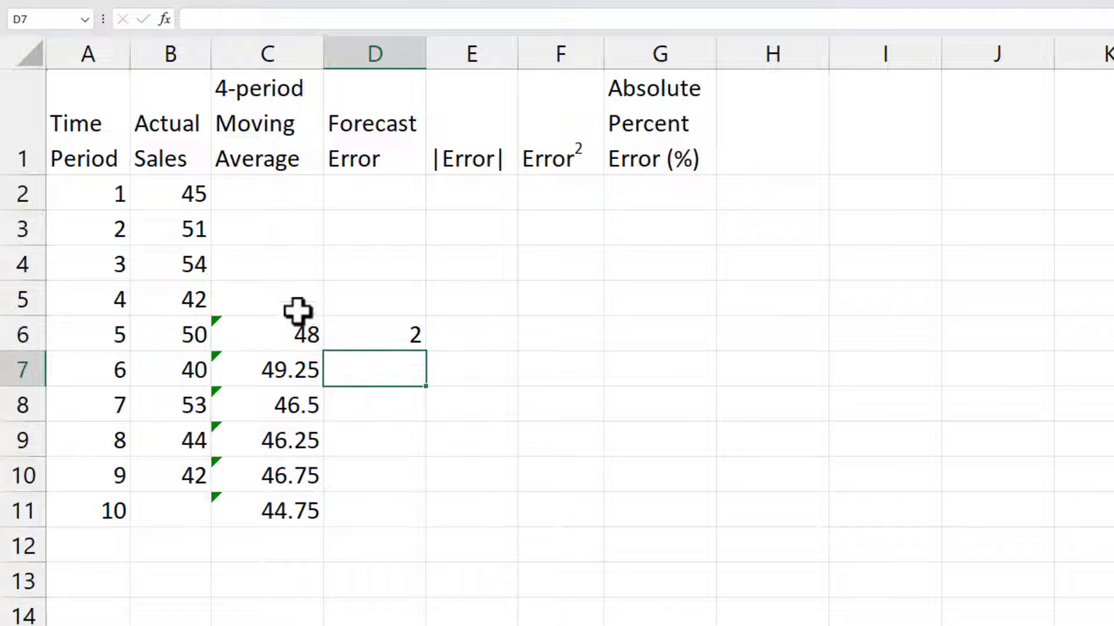
click(387, 332)
drag(427, 352, 425, 499)
- Calculate the absolute error in E6 with =ABS(D6) and fill it down through E10
click(461, 331)
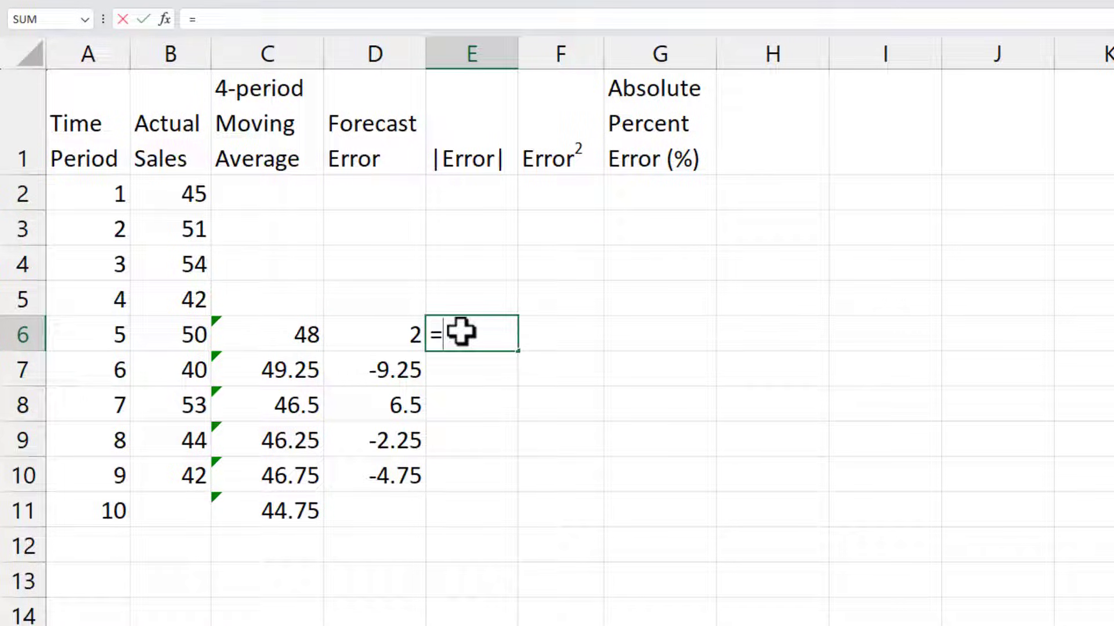
text(=abs()
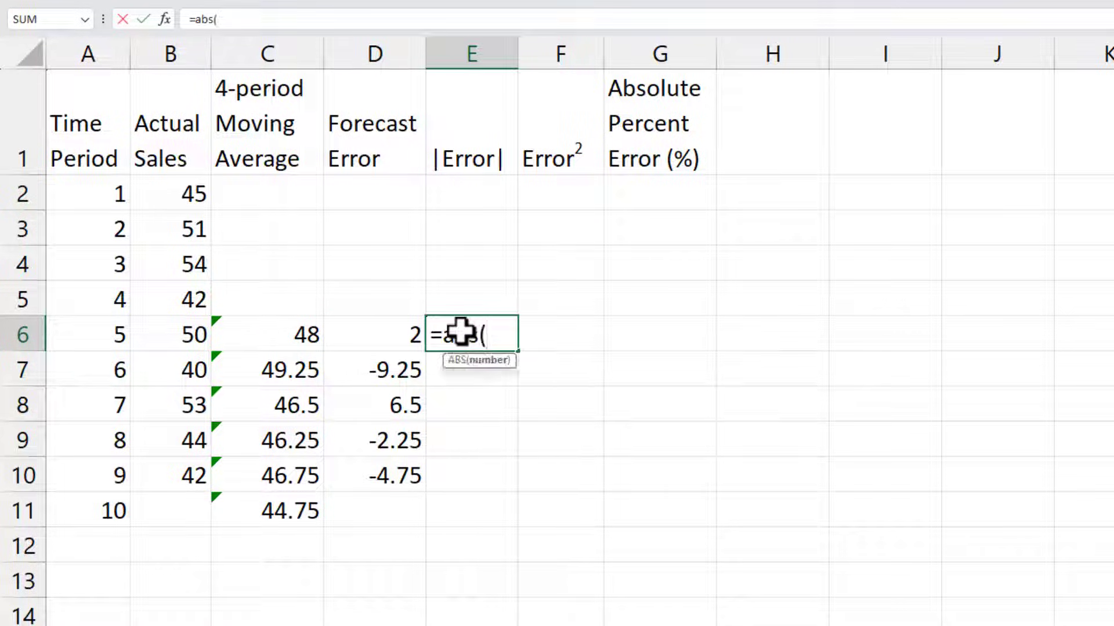
click(390, 334)
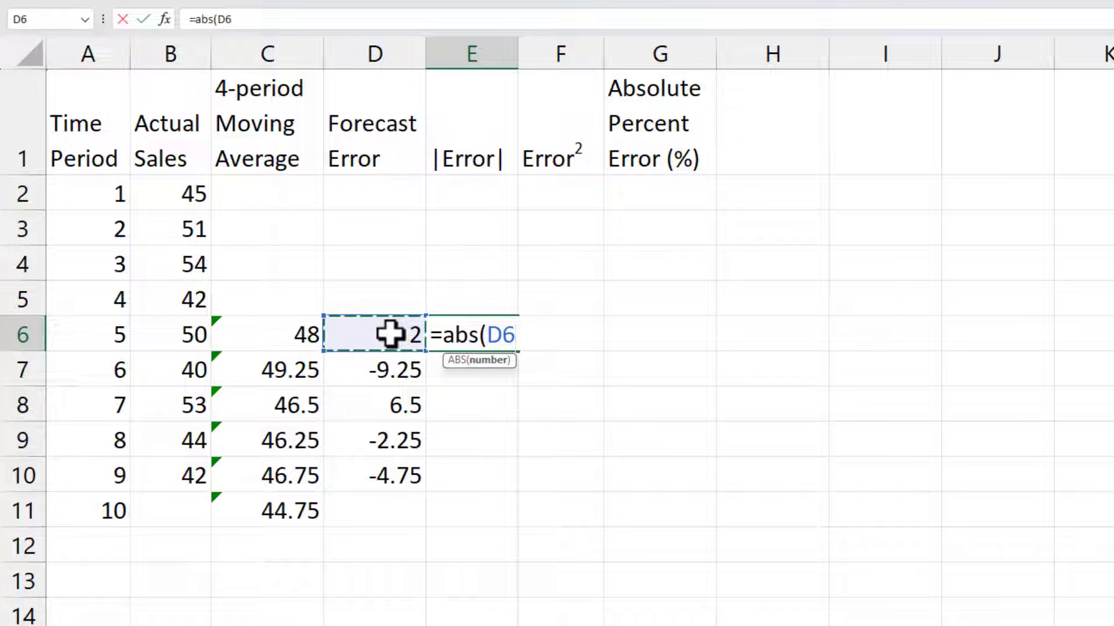
text())
key(Return)
click(477, 330)
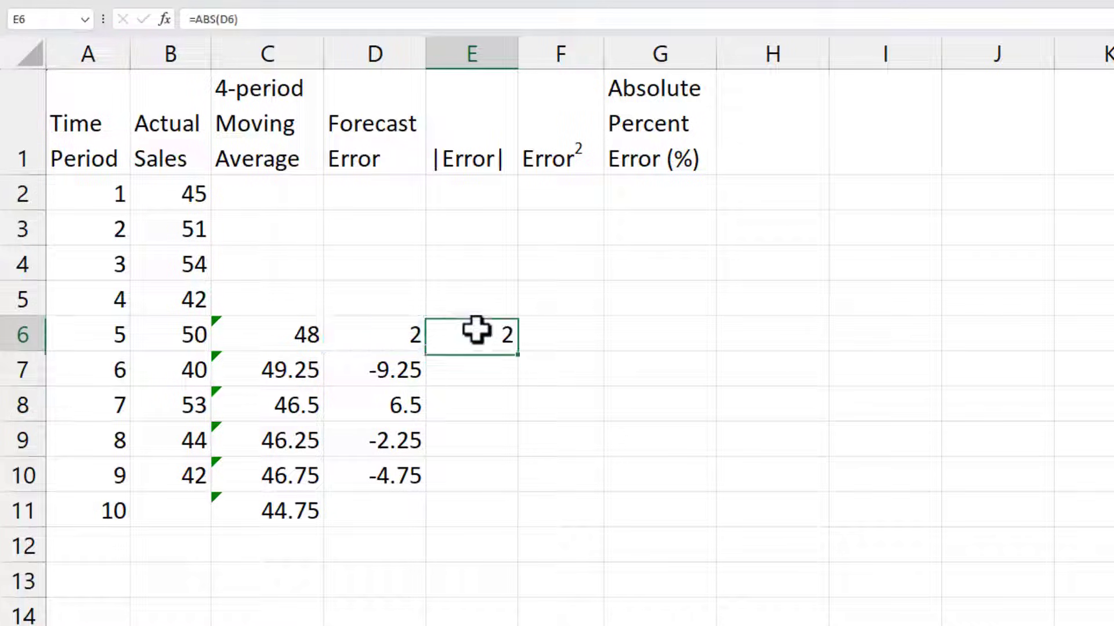
drag(522, 355, 514, 492)
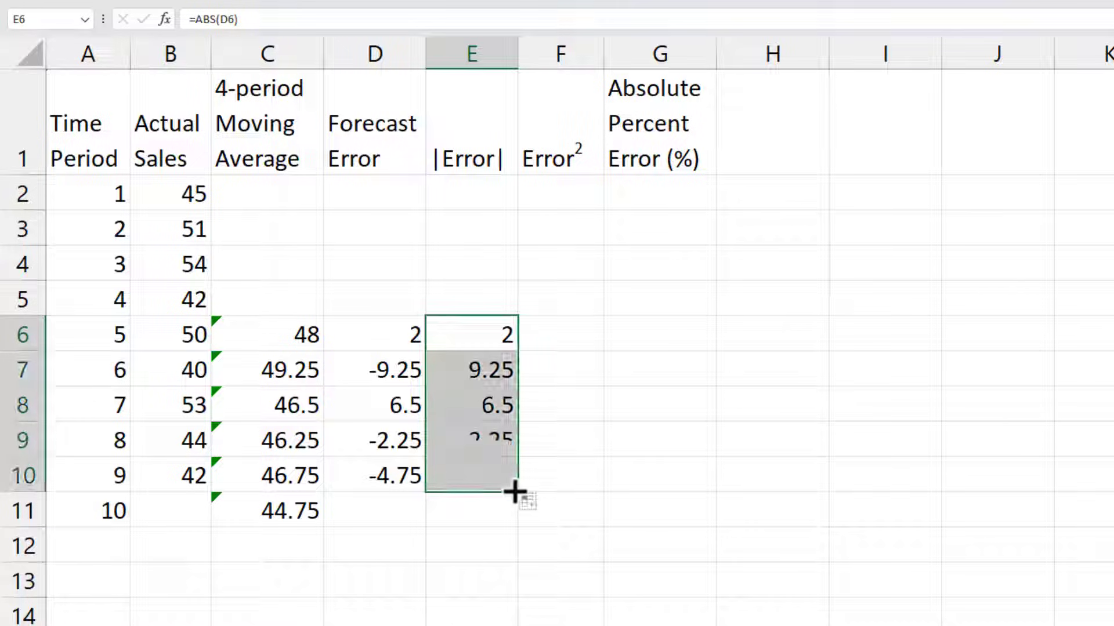
- Label cell E11 MAD and average the absolute errors E6:E10 in E12
click(502, 509)
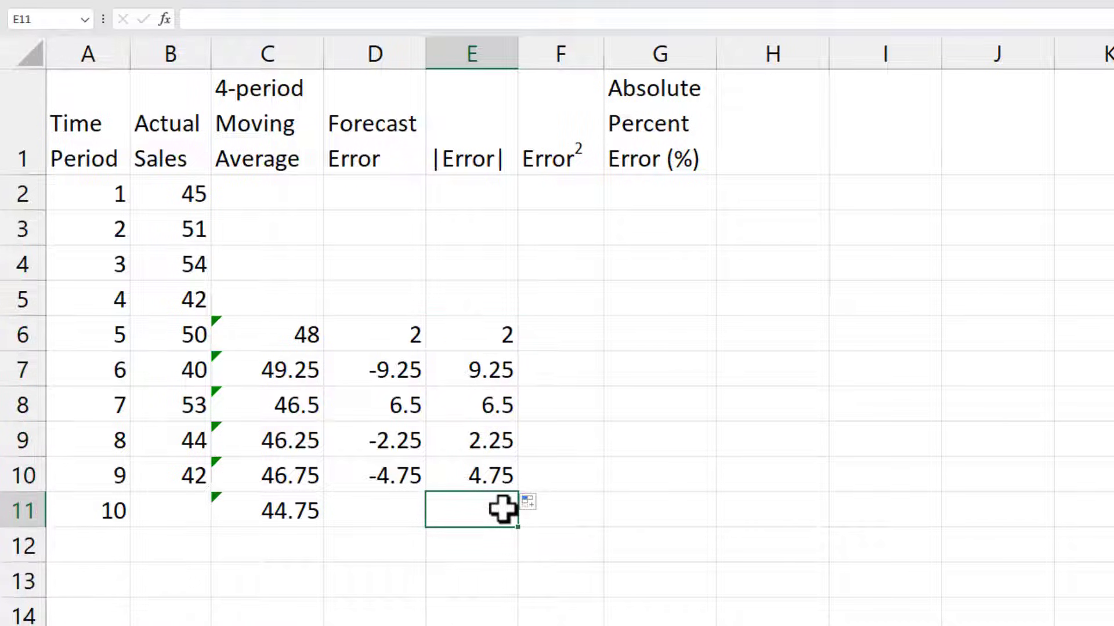
text(MAD)
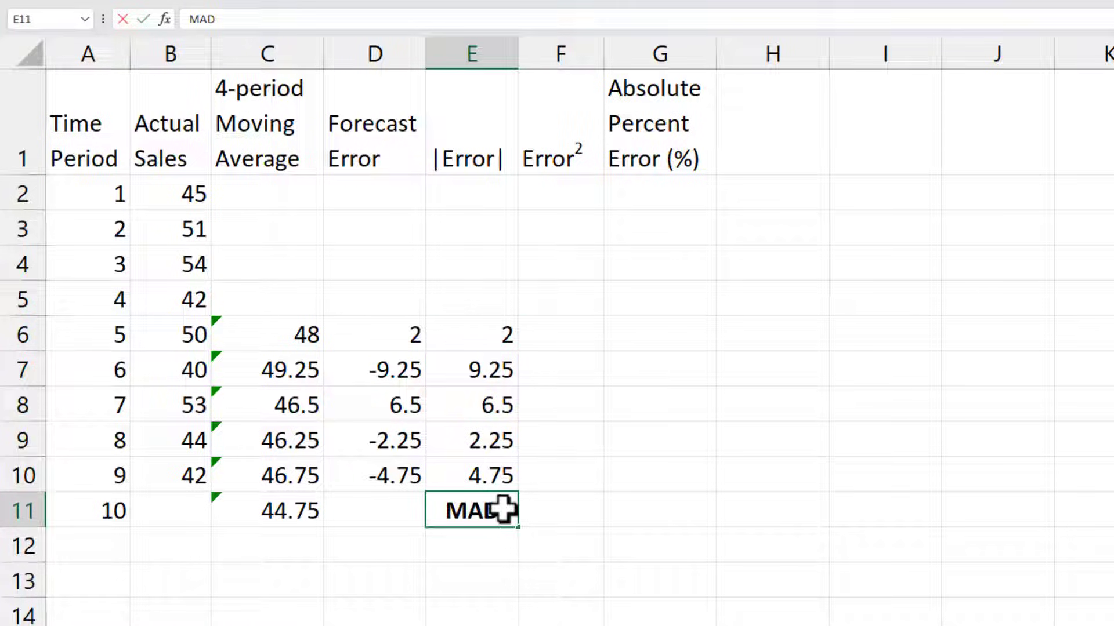
key(Return)
text(=aver)
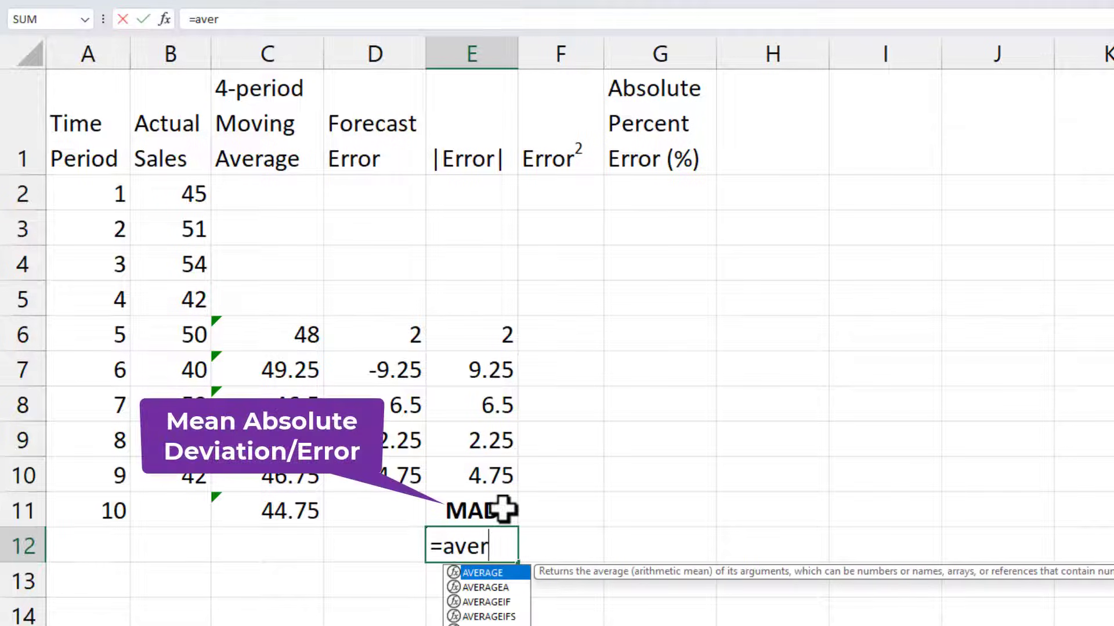
key(Tab)
drag(499, 462, 489, 350)
key(Return)
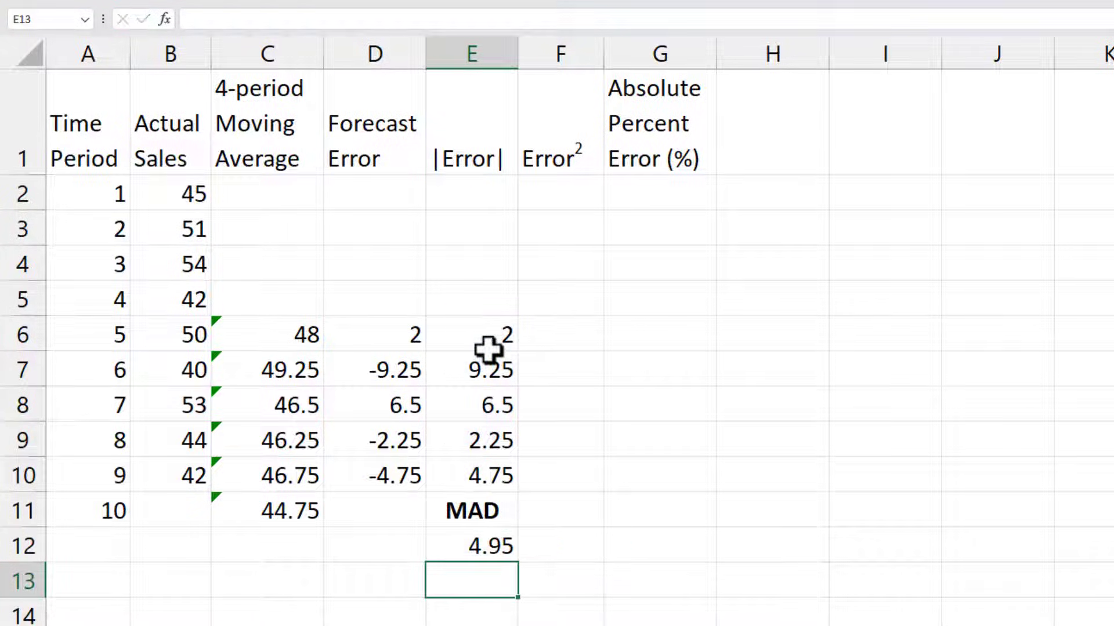
- Calculate the squared error in F6 with =D6^2 and fill it down through F10
click(568, 334)
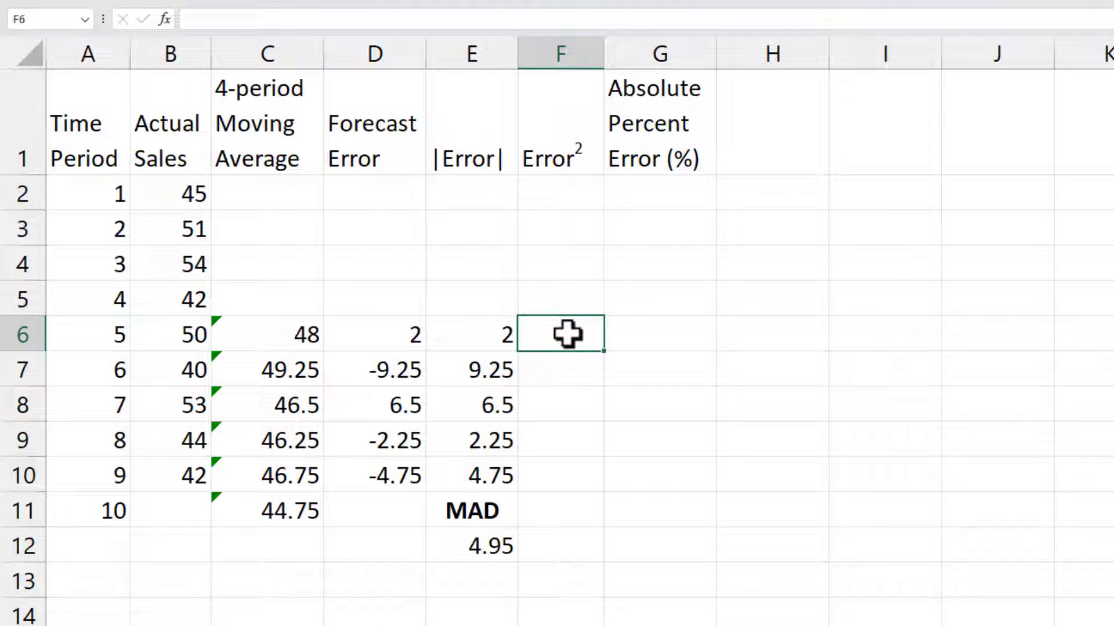
text(=)
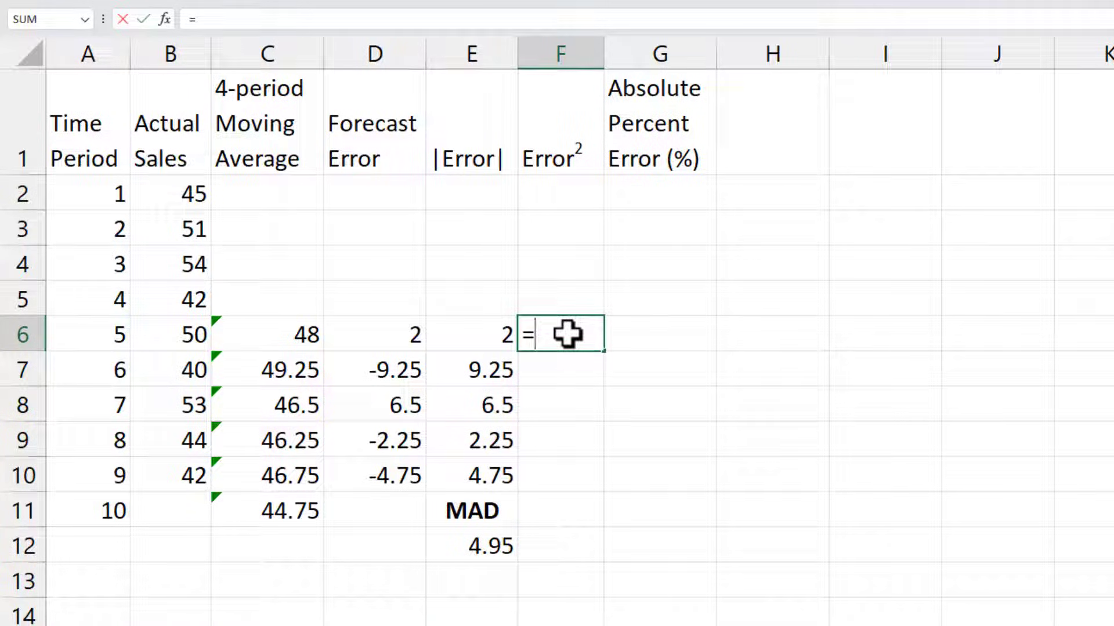
click(413, 332)
text(^2)
key(Return)
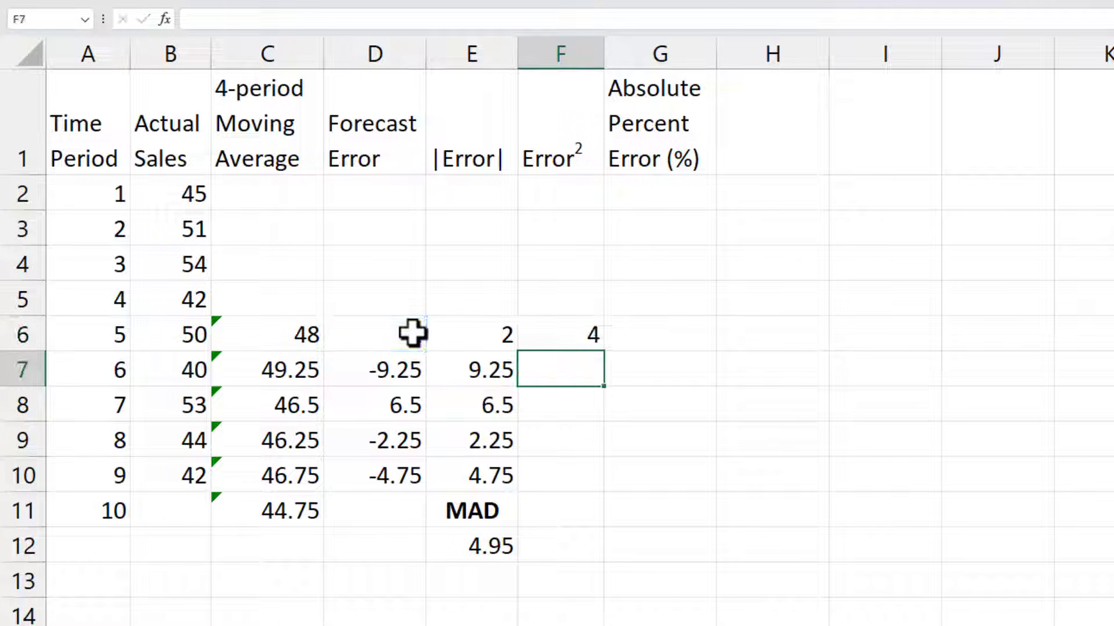
click(582, 330)
drag(605, 352, 607, 489)
- Label cell F11 MSE and fill the average formula from E12 across into F12
click(535, 512)
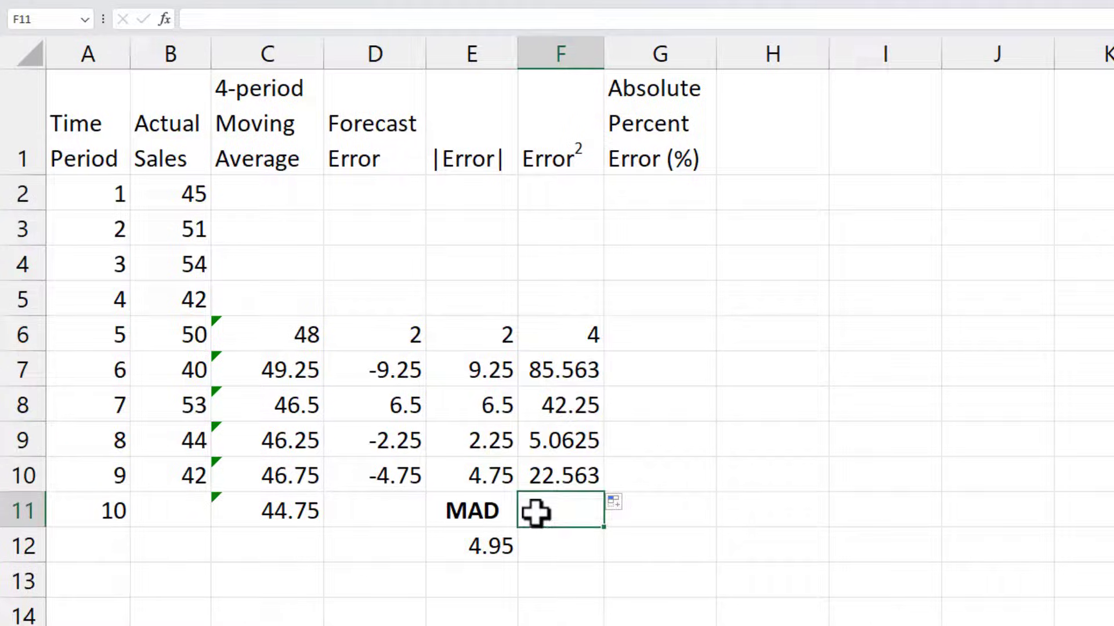
text(MSE)
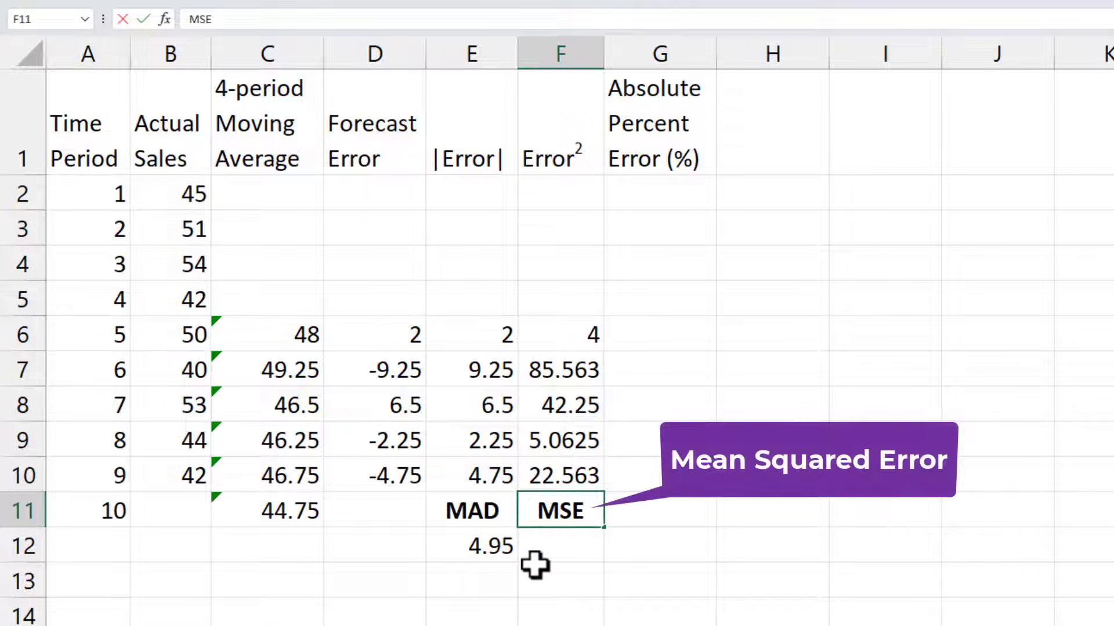
click(505, 557)
drag(517, 563, 587, 567)
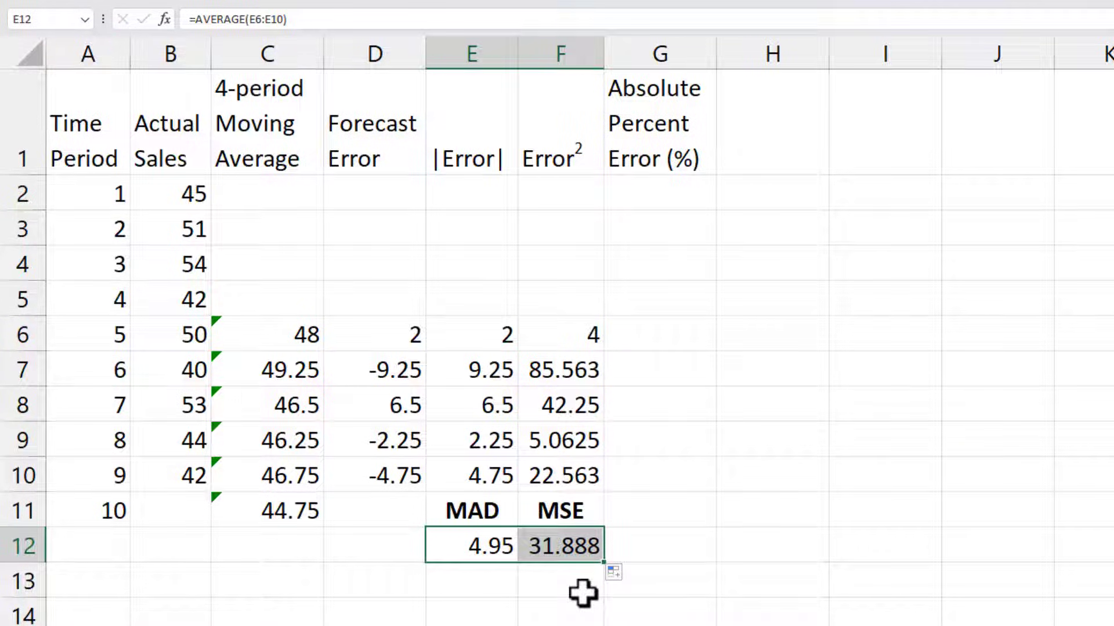
- Change the range averaged by the MAD formula in E12 to E2:E10
double_click(490, 544)
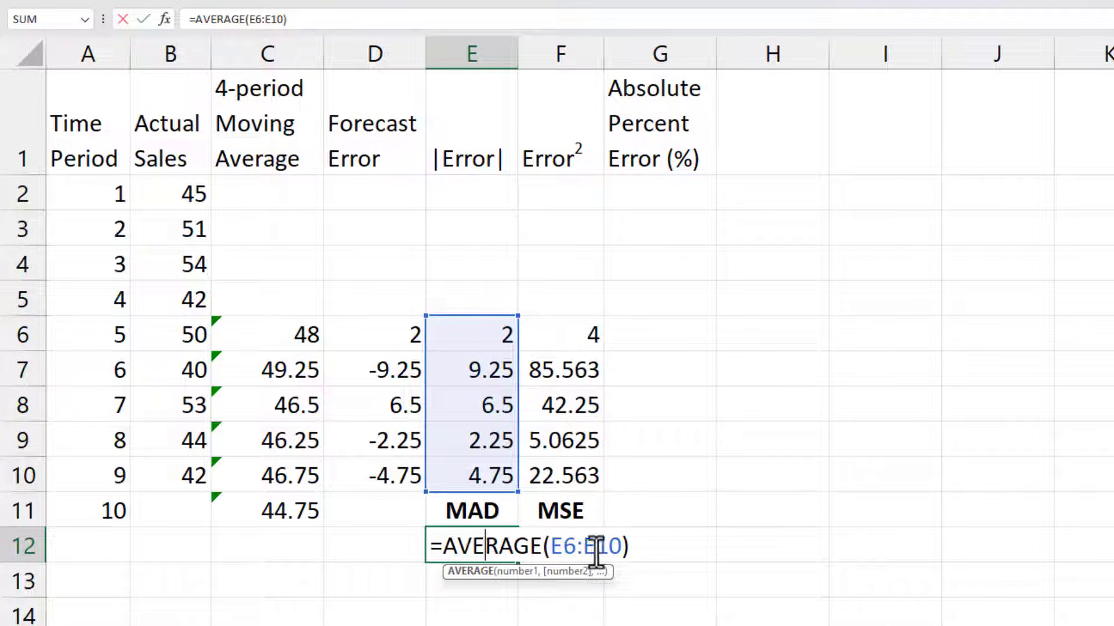
drag(551, 545, 624, 546)
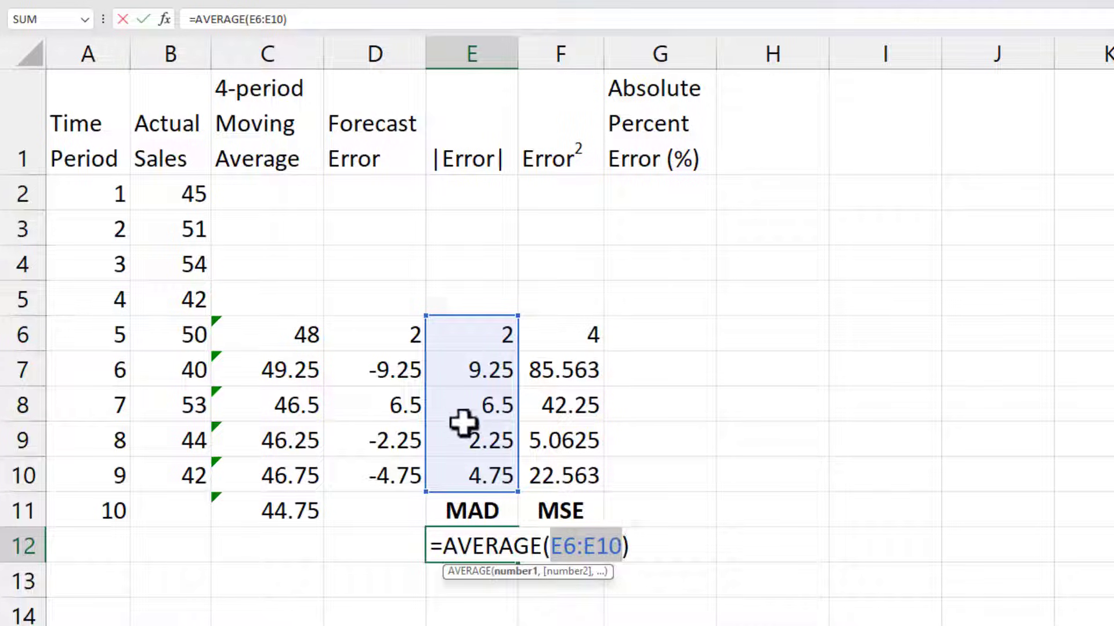
click(469, 183)
drag(468, 183, 474, 462)
key(Return)
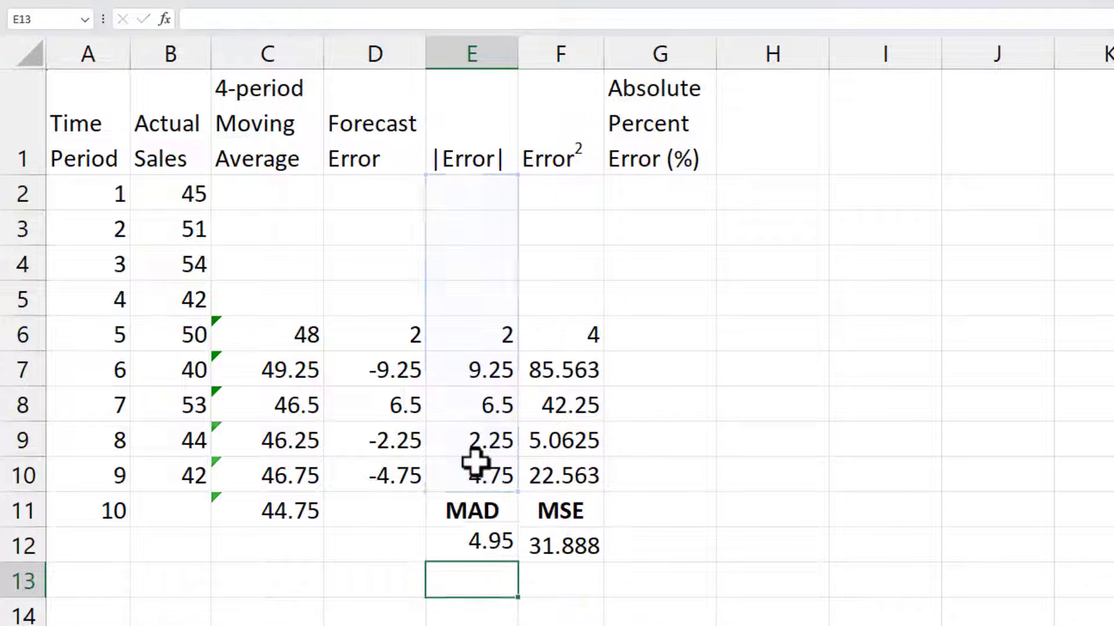
- Fill the revised MAD formula from E12 across into F12 so the MSE averages F2:F10
click(498, 542)
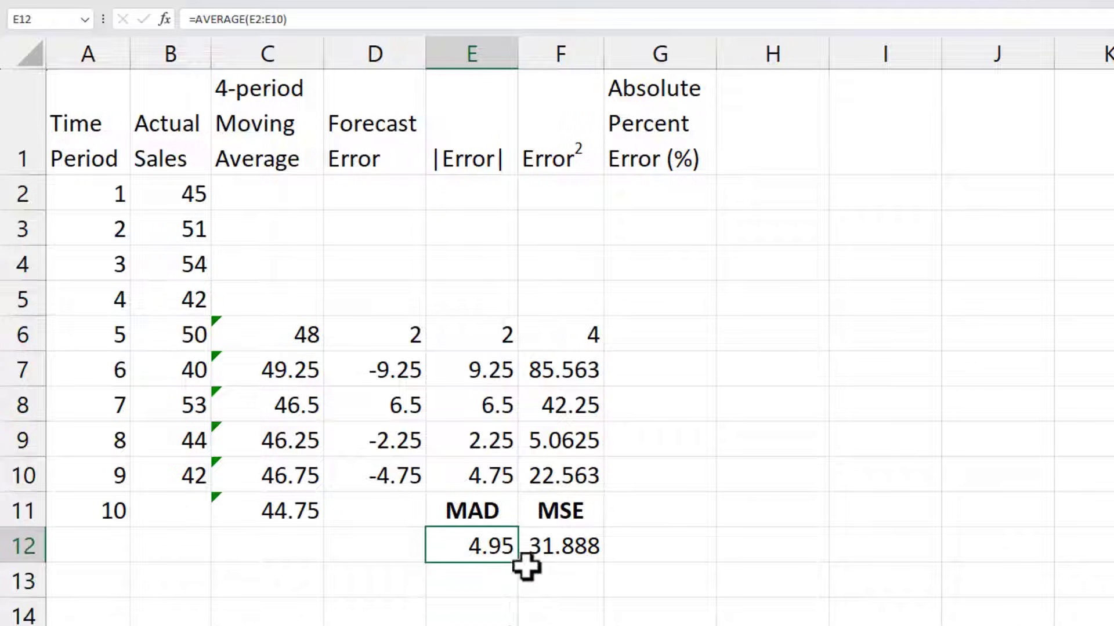
drag(518, 566, 574, 574)
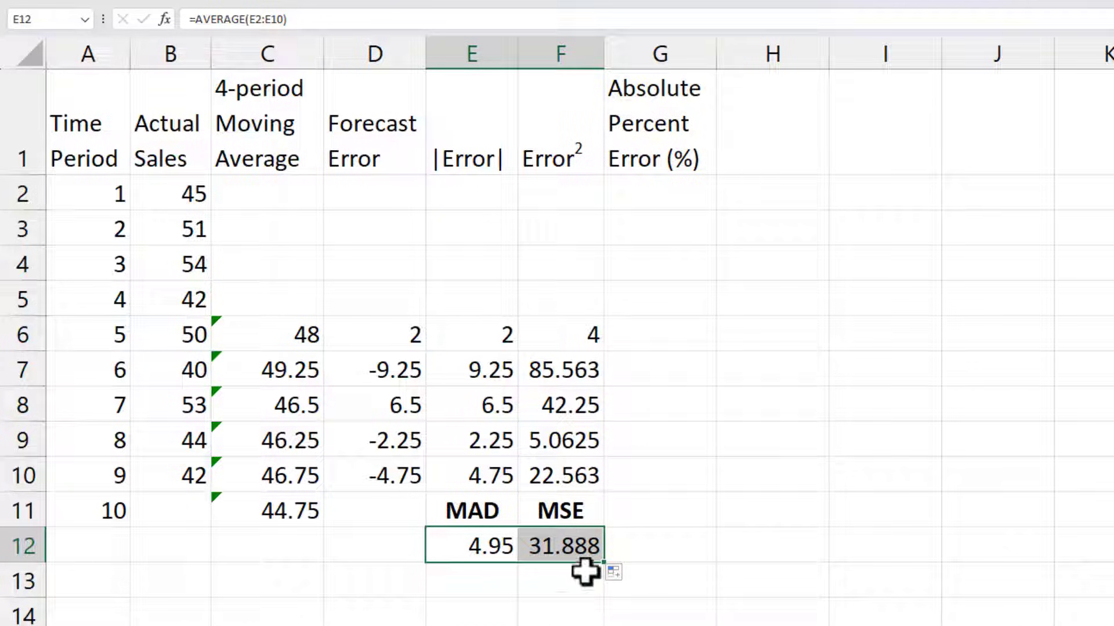
click(579, 543)
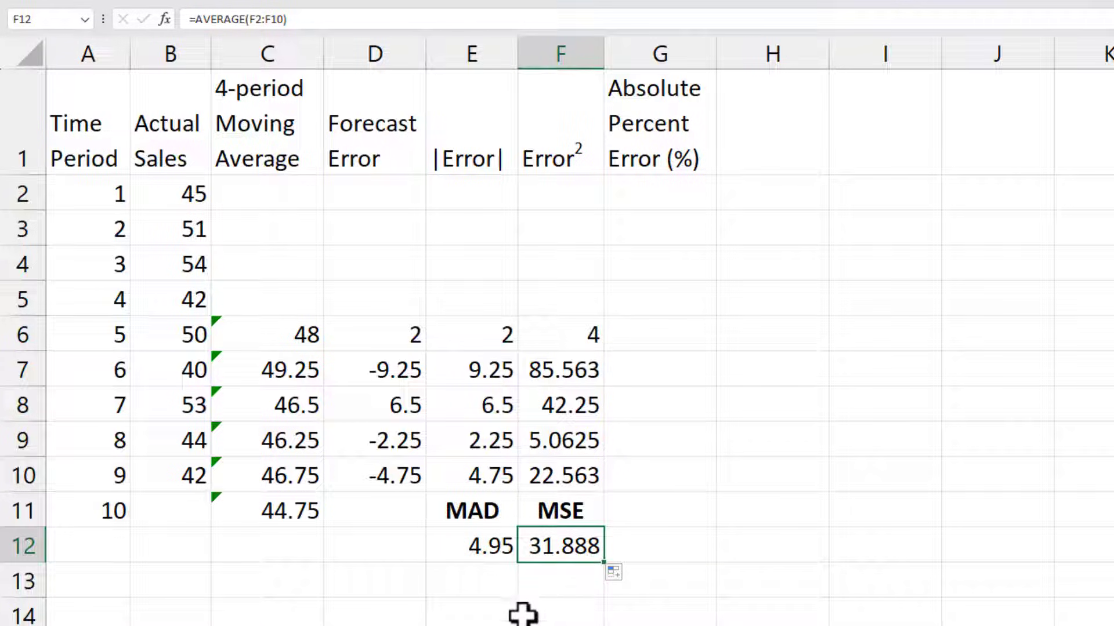
- Label cell E14 RSME and calculate the root mean squared error in F14 with =SQRT(F12)
click(504, 614)
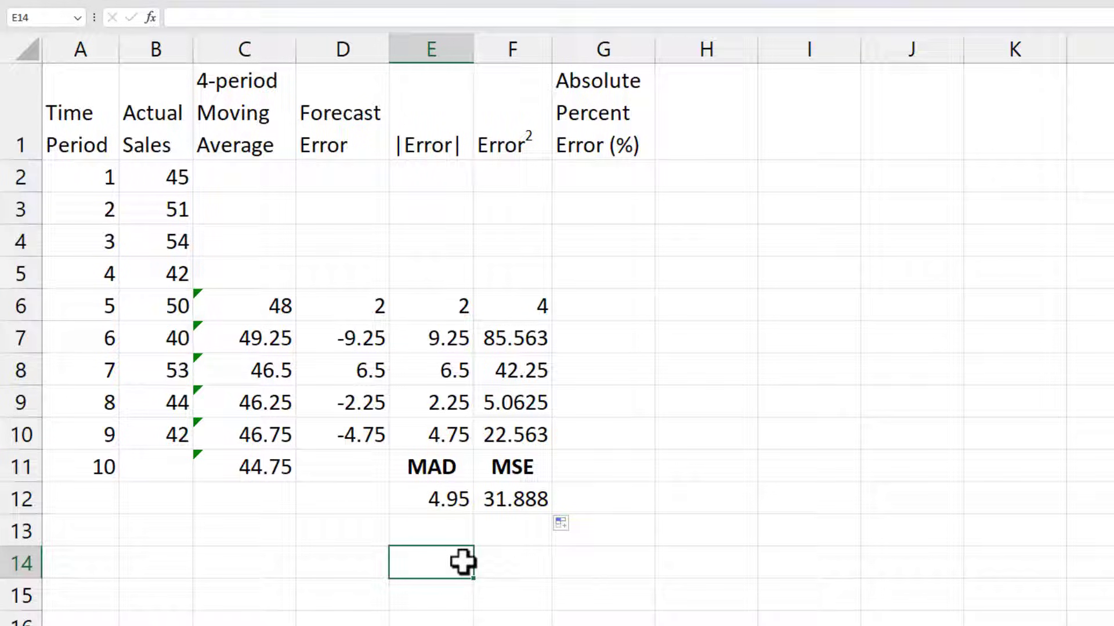
text(RSME)
key(Tab)
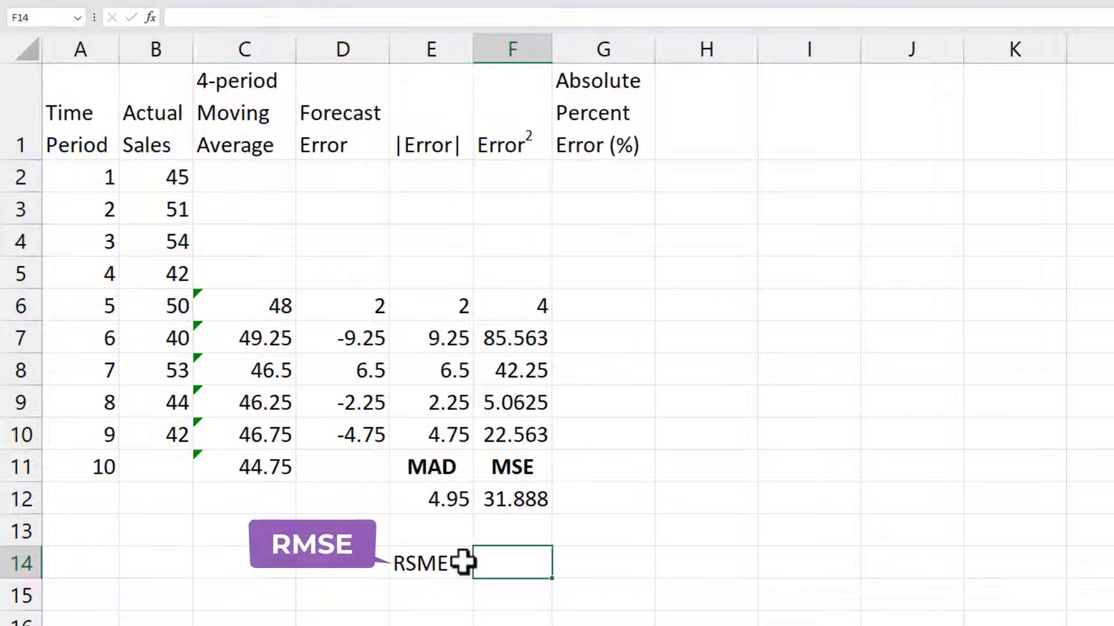
text(=)
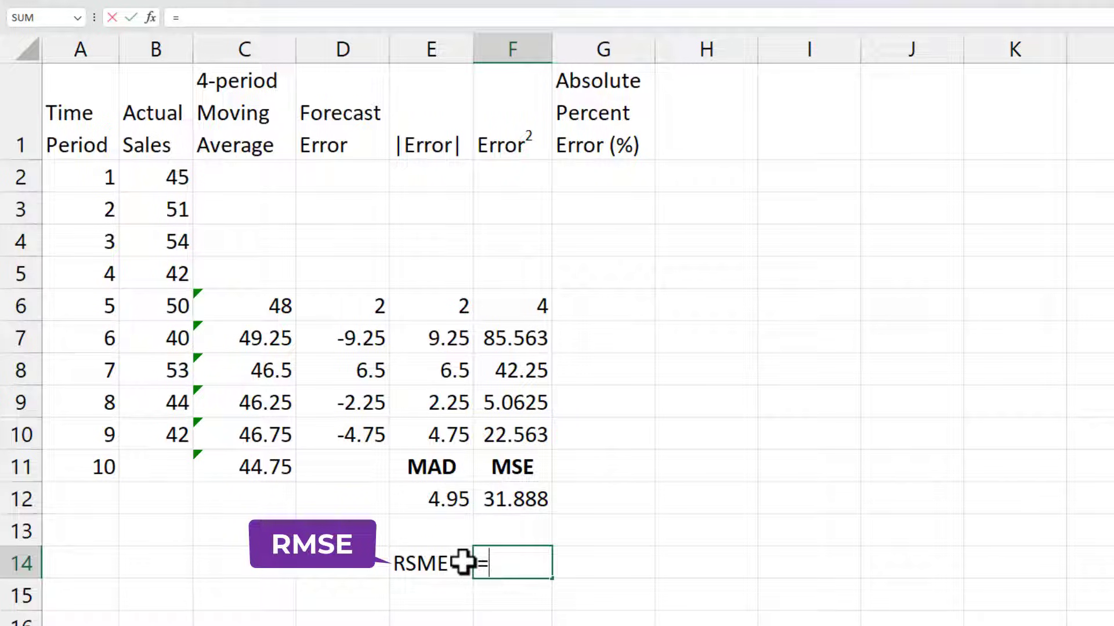
text(sqrt)
key(Tab)
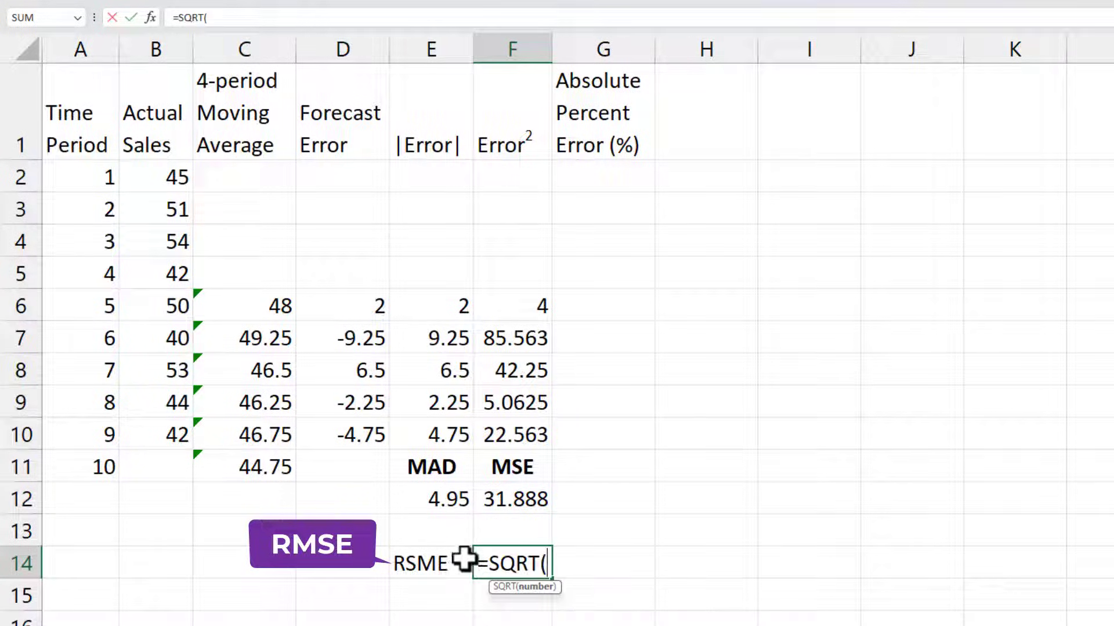
click(515, 499)
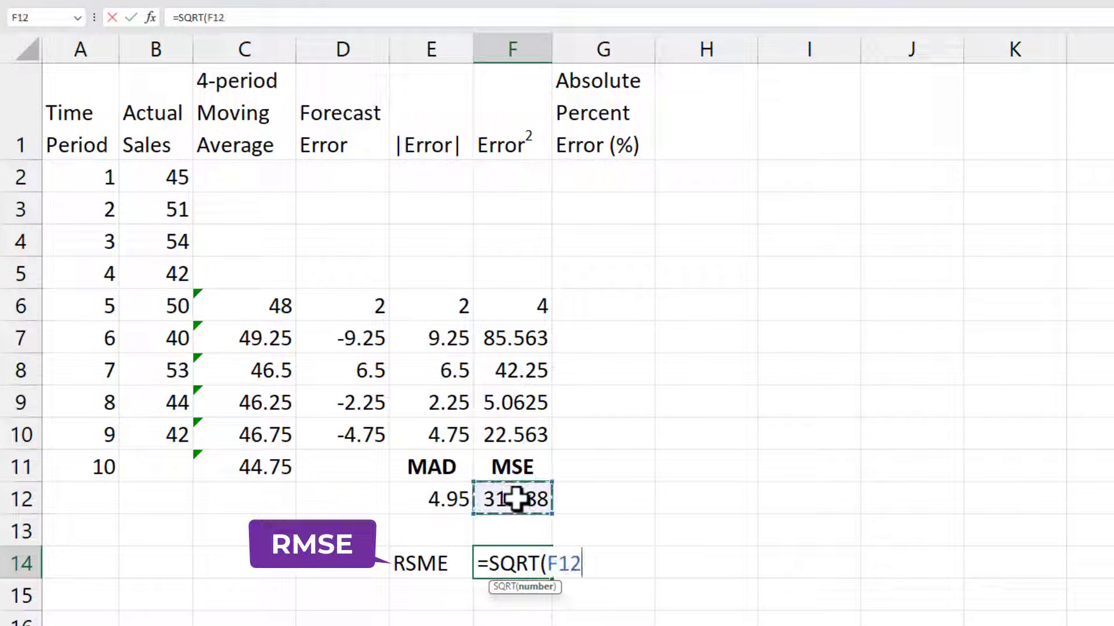
key(Return)
click(533, 558)
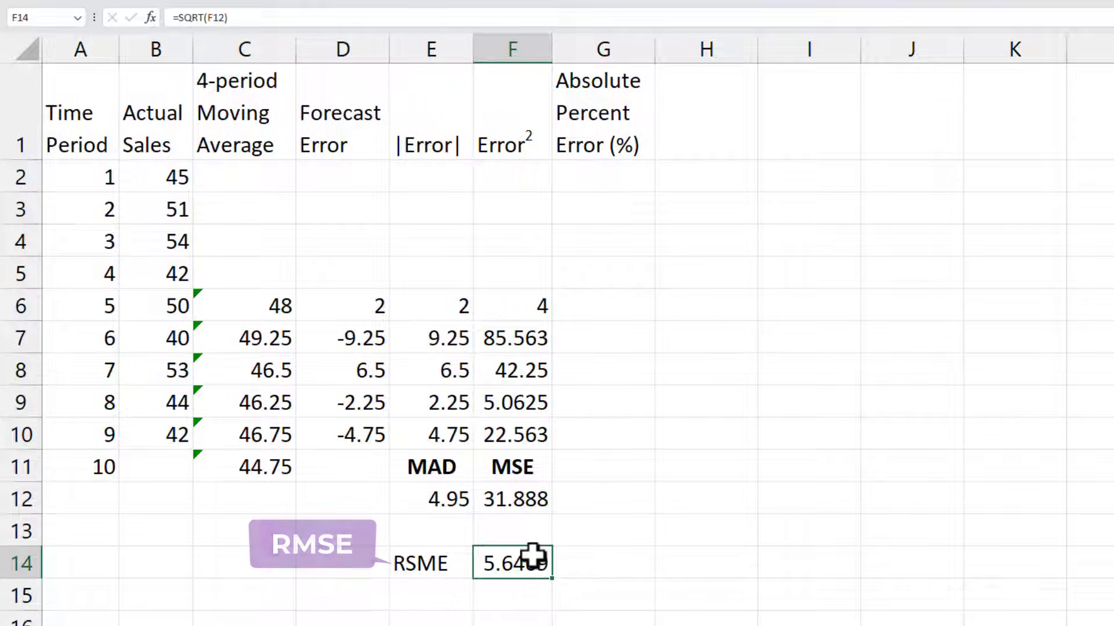
- Calculate the absolute percent error in G6 with =ABS(D6/B6)*100 and fill it down through G10
click(576, 316)
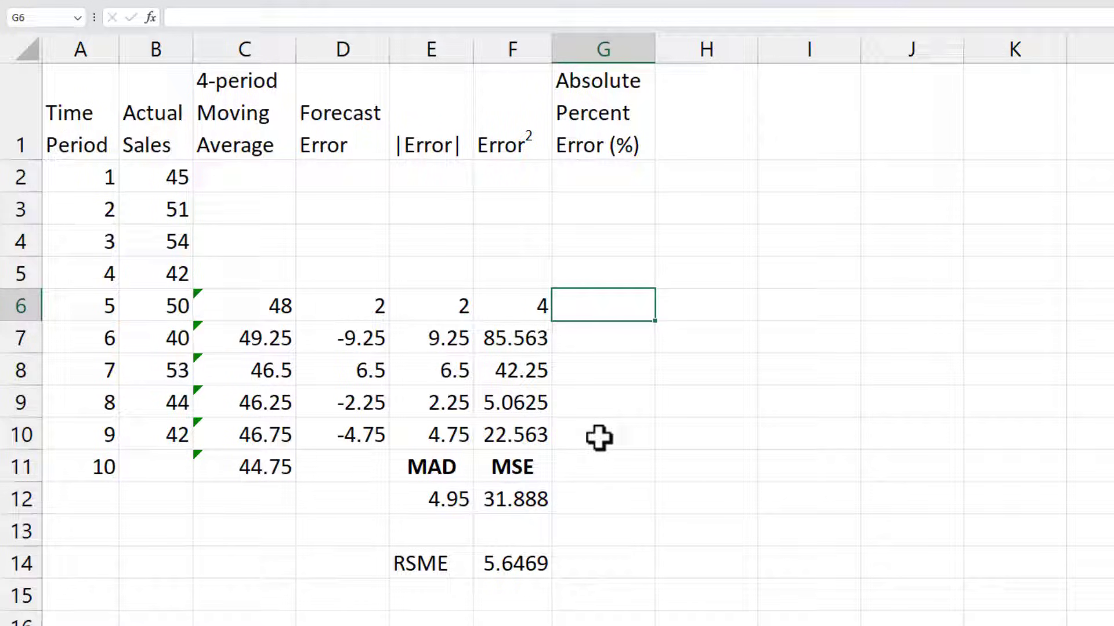
text(=abs)
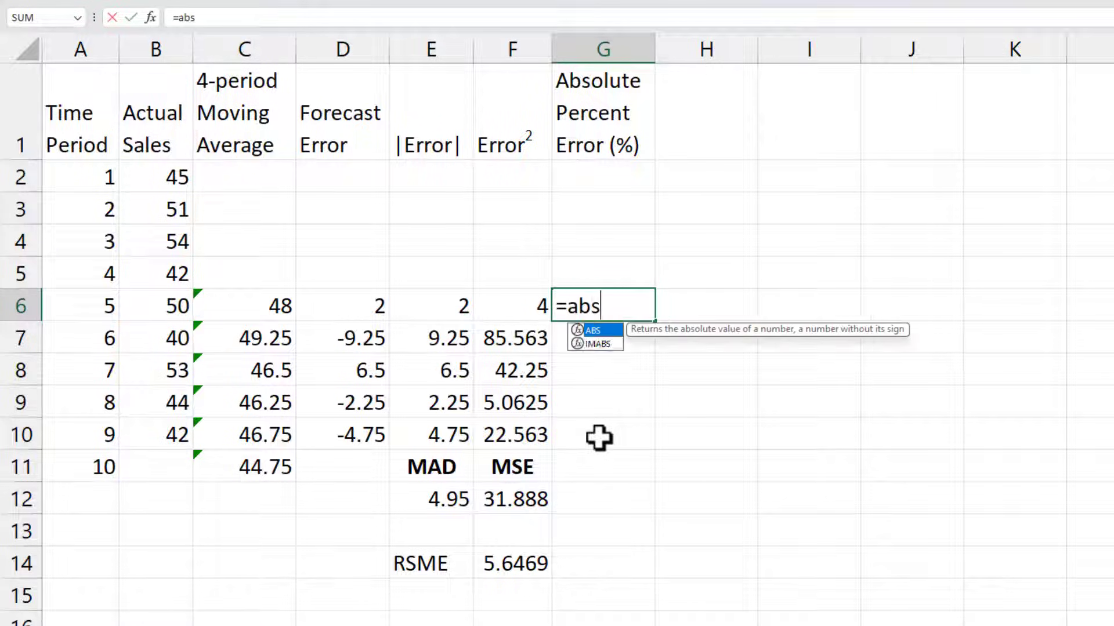
text(()
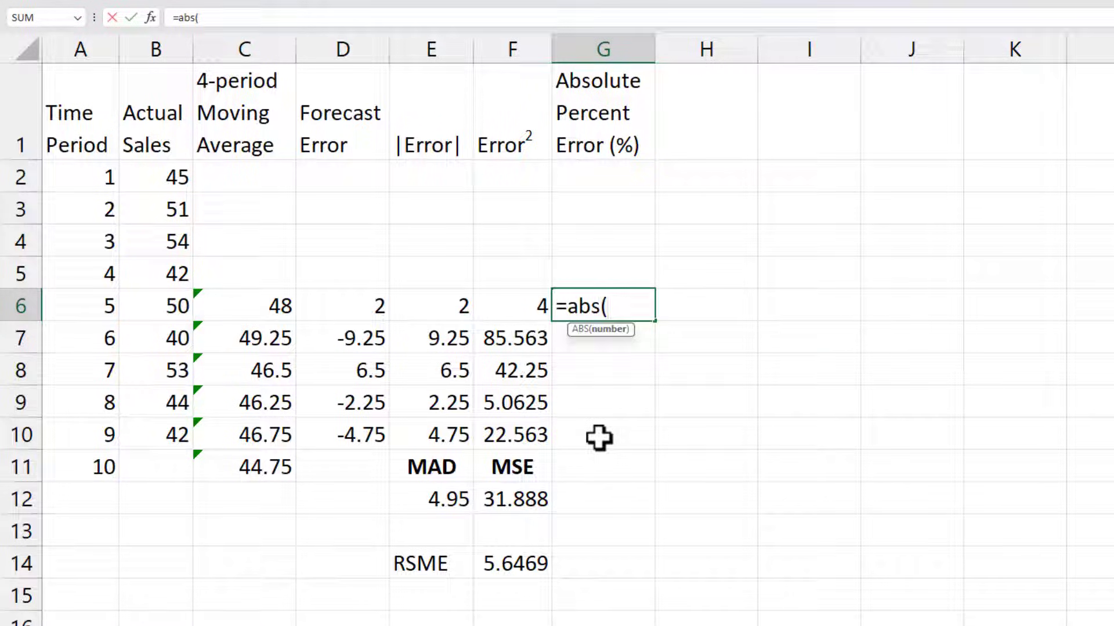
click(359, 310)
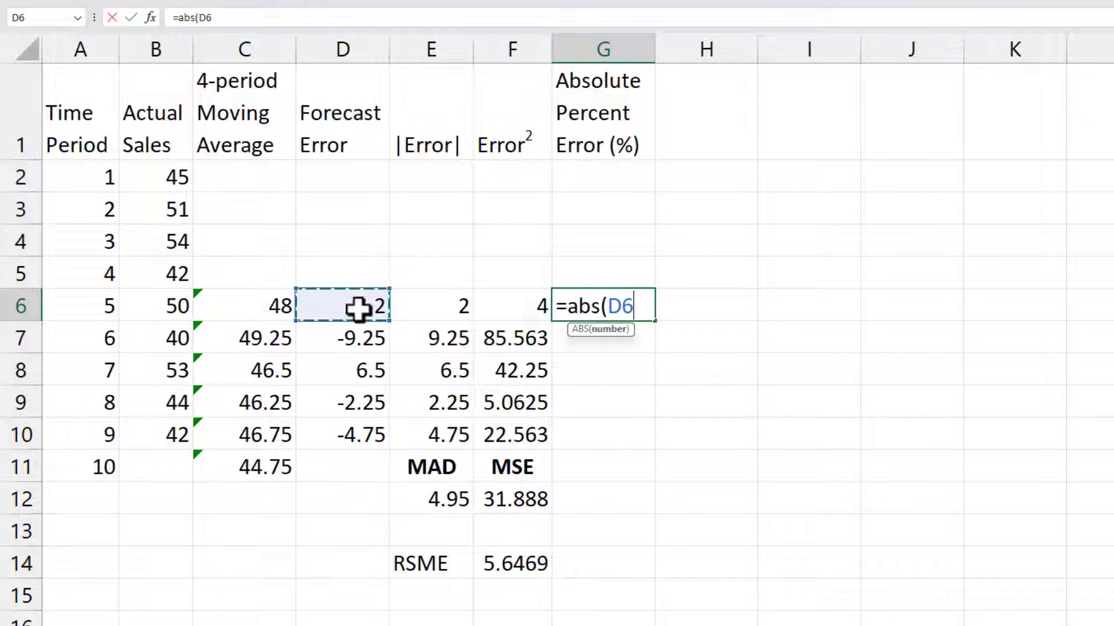
text(/)
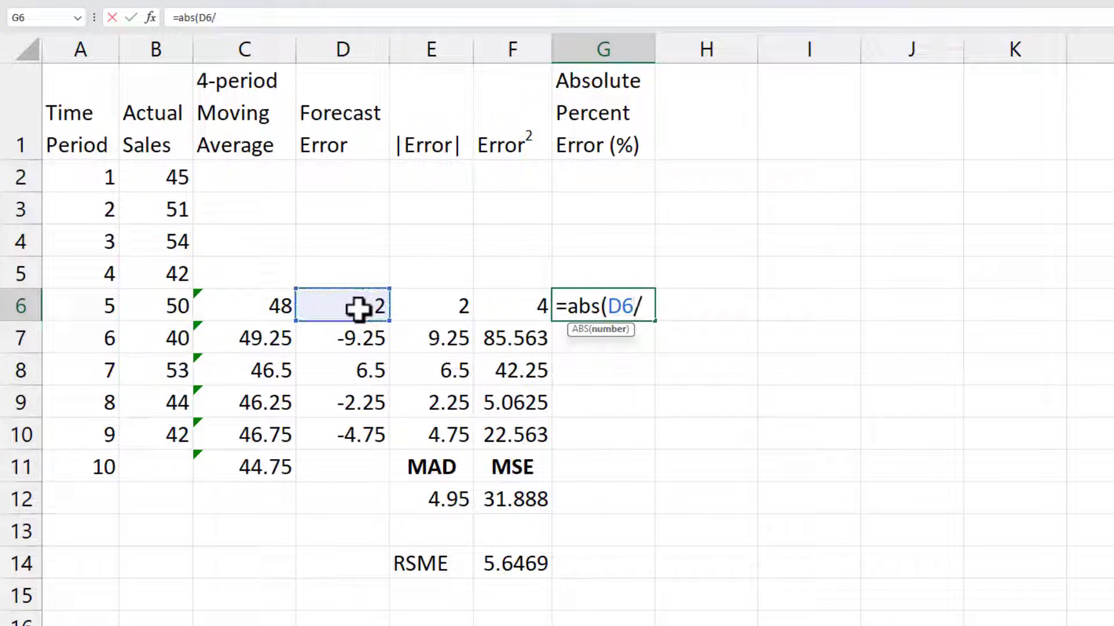
click(179, 307)
text()*100)
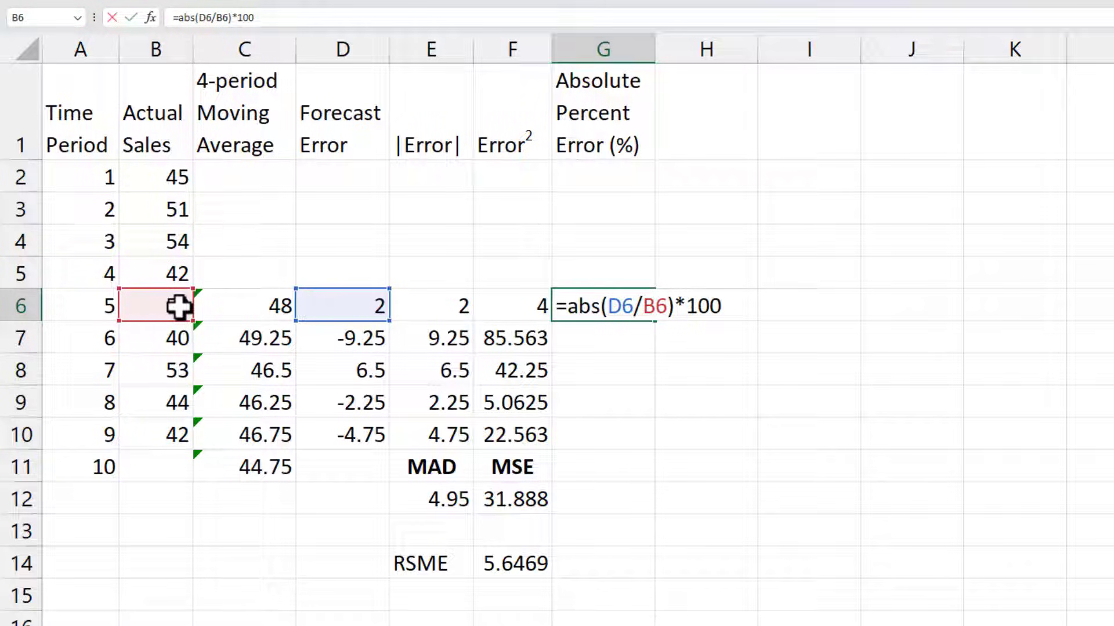
key(Return)
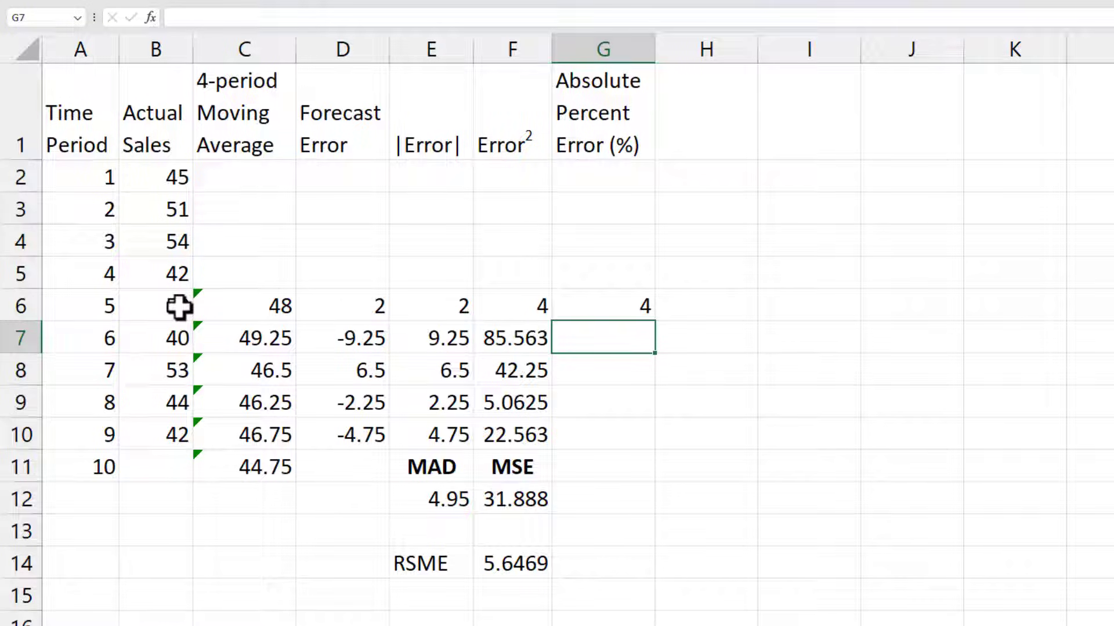
click(626, 302)
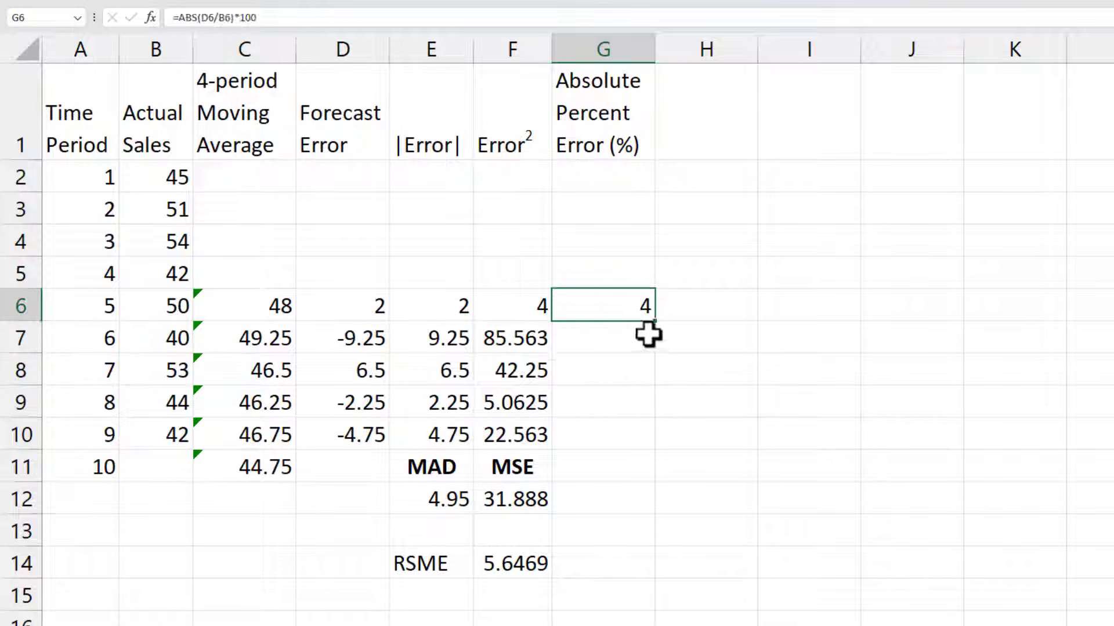
drag(658, 322, 650, 452)
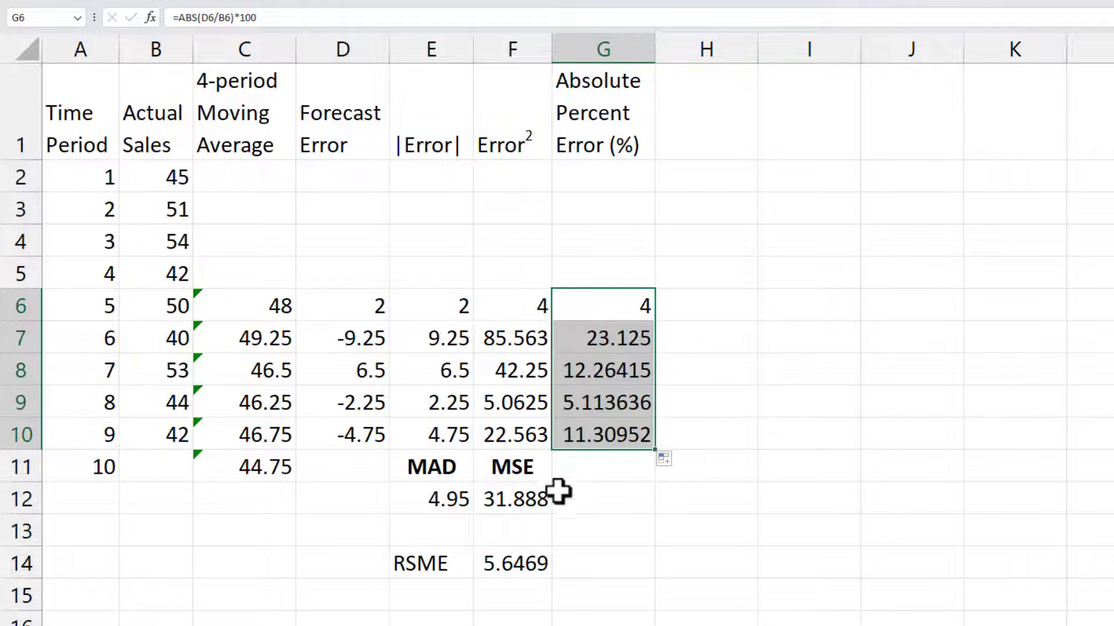
- Label cell G11 MAPE and fill the average formula from F12 across into G12, checking that it averages G2:G10
click(575, 469)
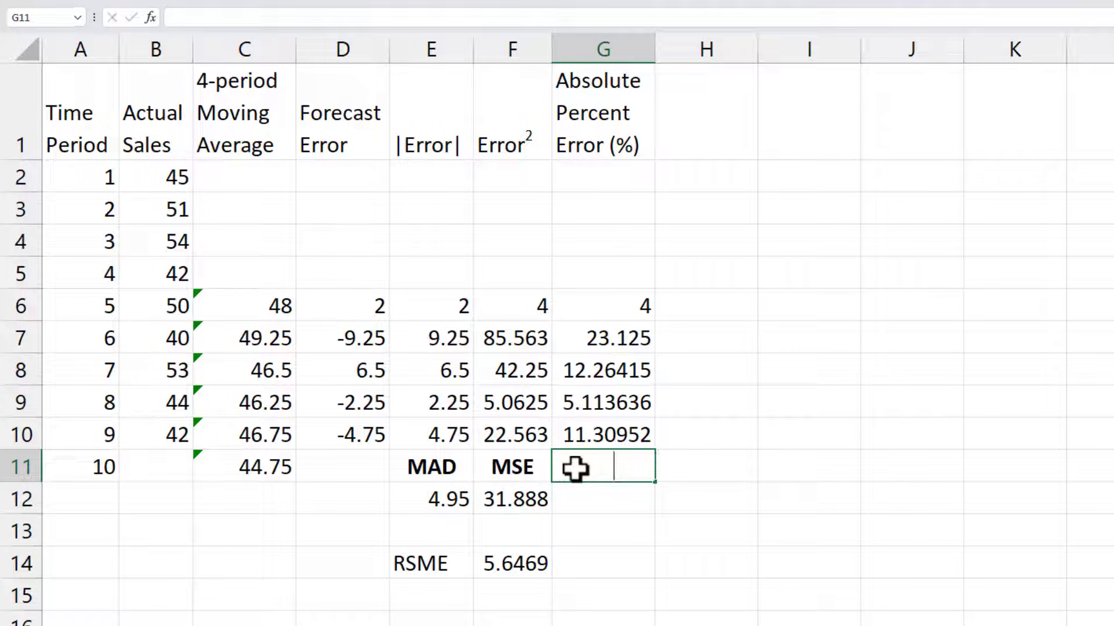
text(MAPE)
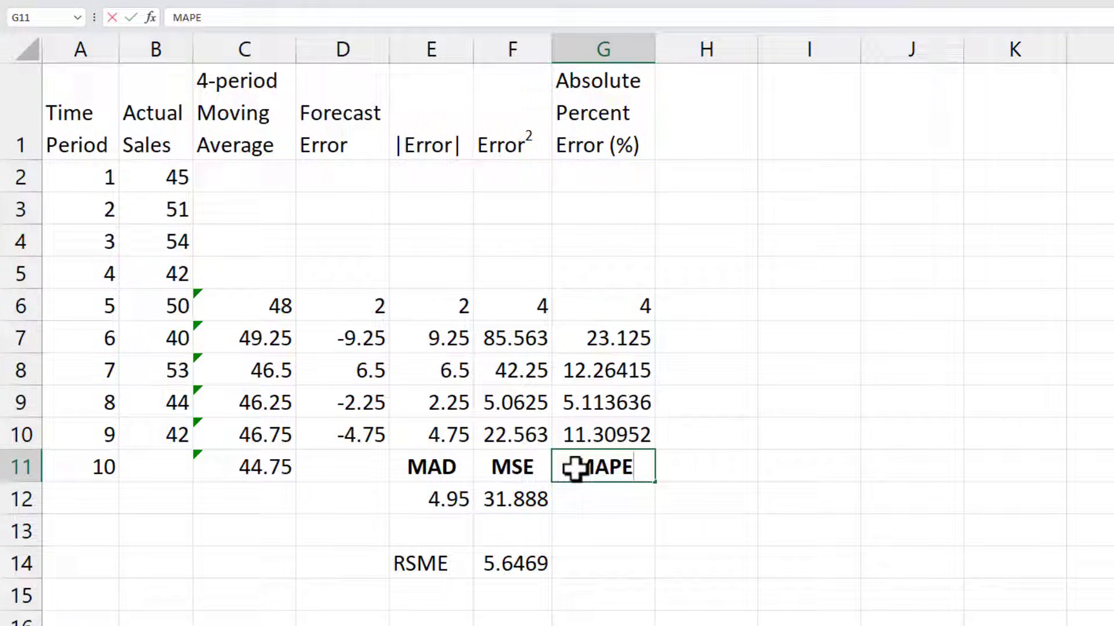
key(ctrl+Return)
click(540, 509)
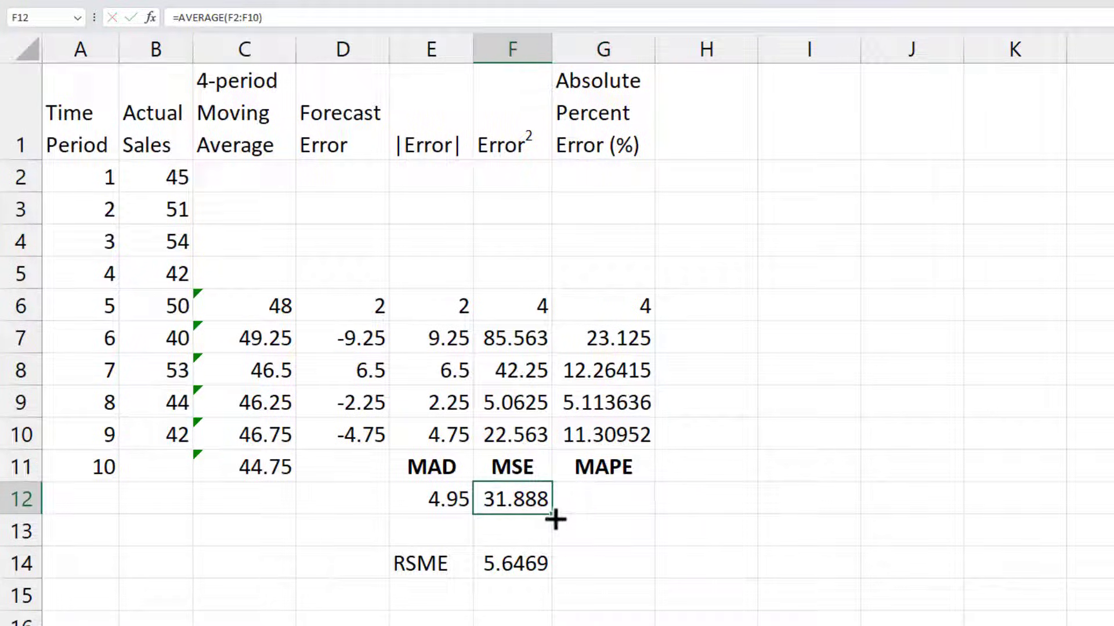
drag(559, 518, 632, 517)
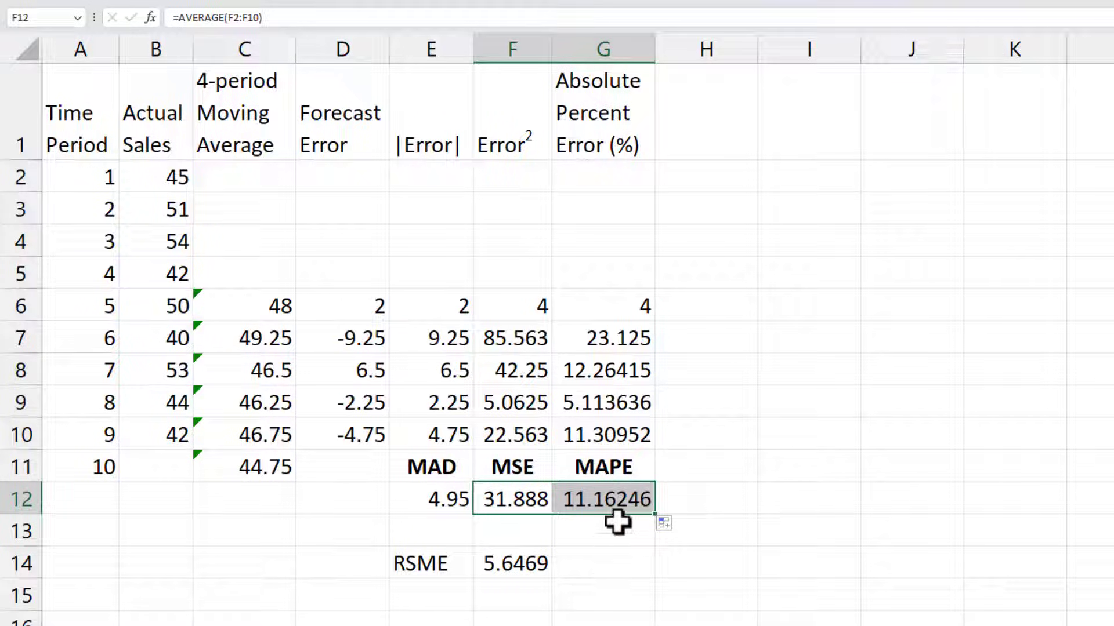
double_click(617, 500)
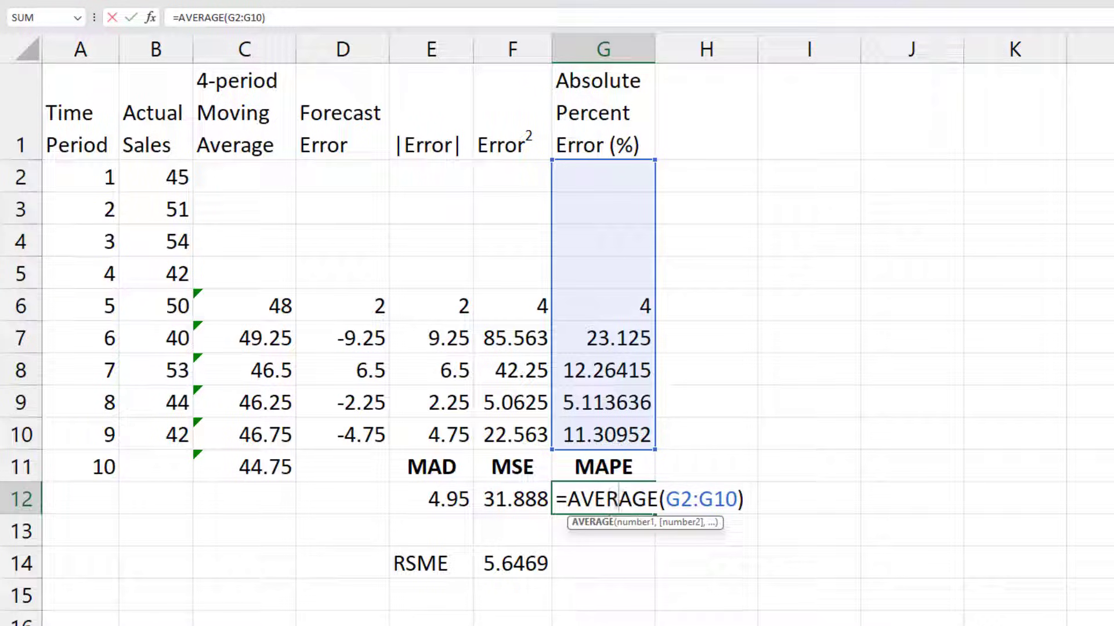
key(Return)
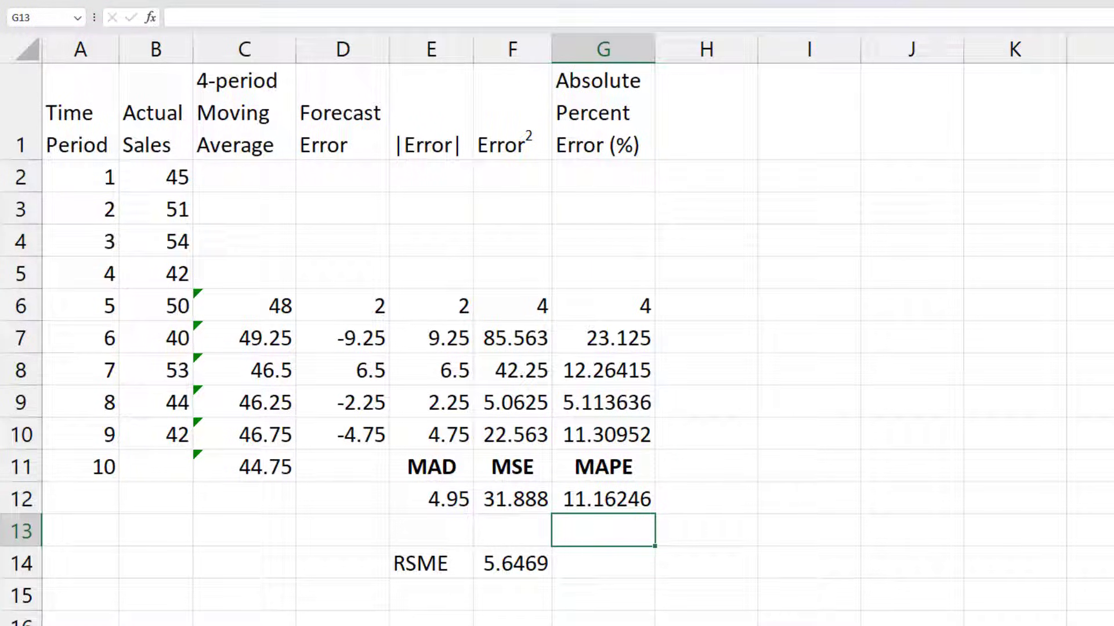
- Copy the whole forecast table A1:G14 and paste it starting at cell I1
drag(636, 572, 76, 106)
key(ctrl+c)
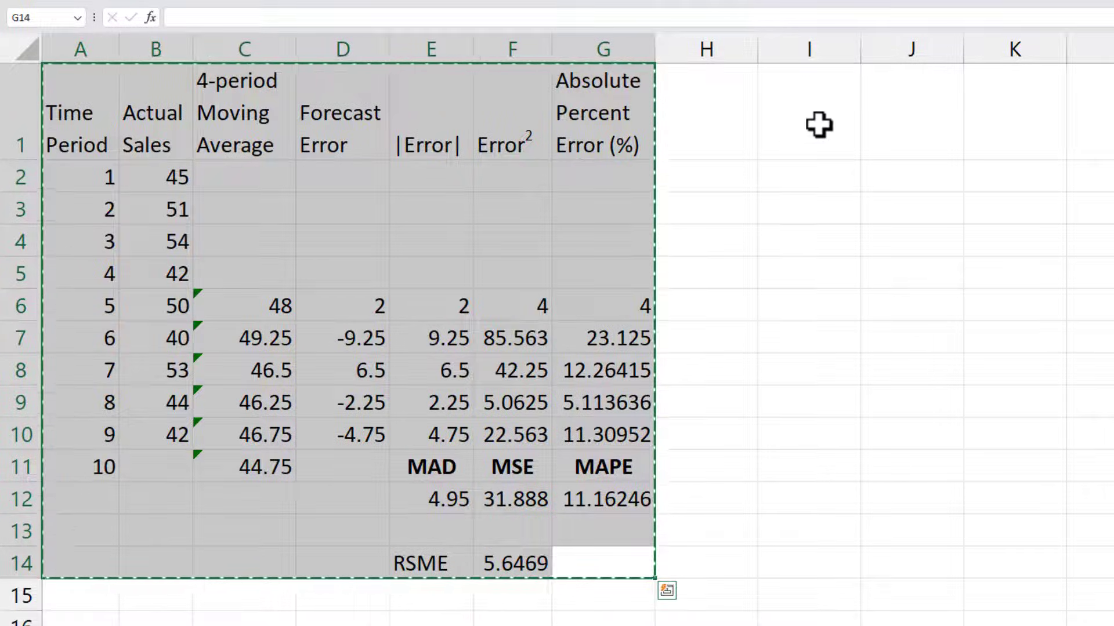
click(822, 111)
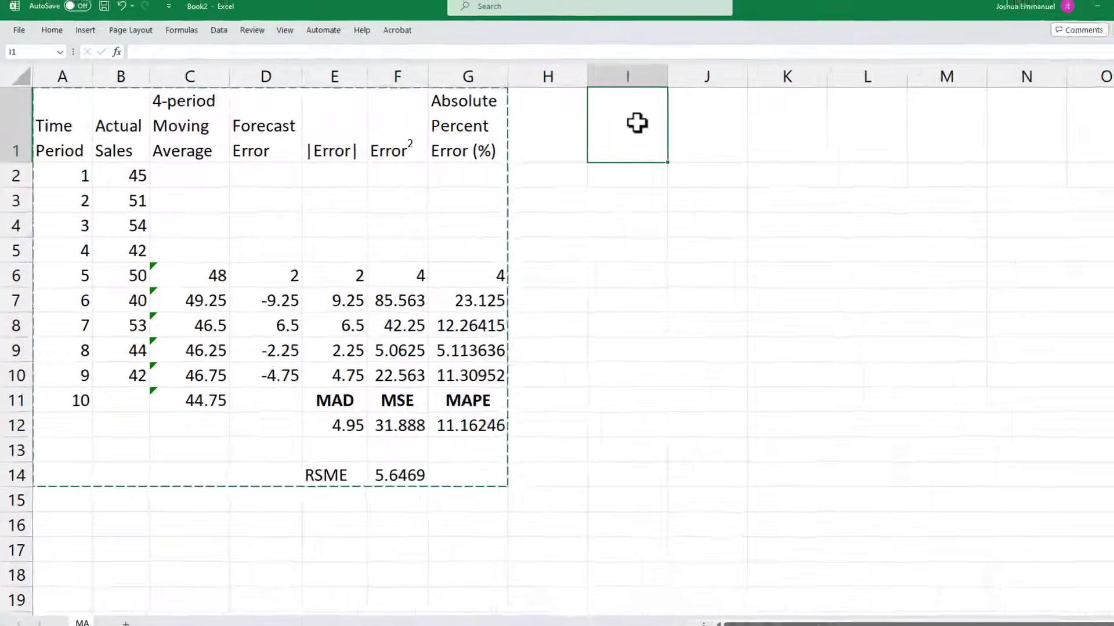
key(ctrl+v)
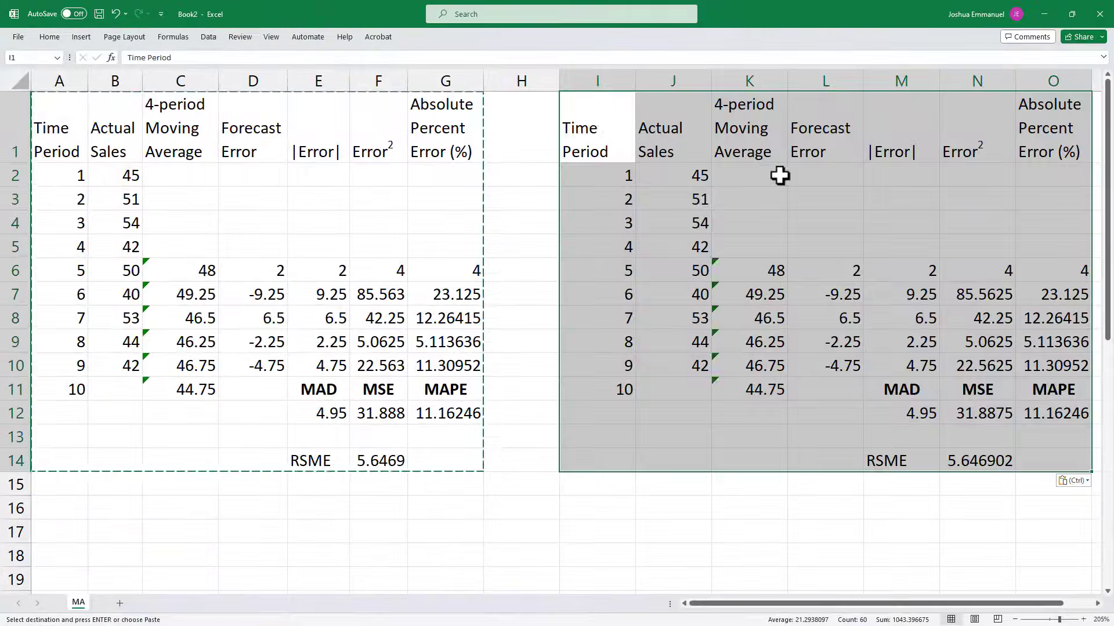
- Change the copied table's heading in K1 to 3-period Moving Average and clear the forecasts in K2:K11
double_click(719, 106)
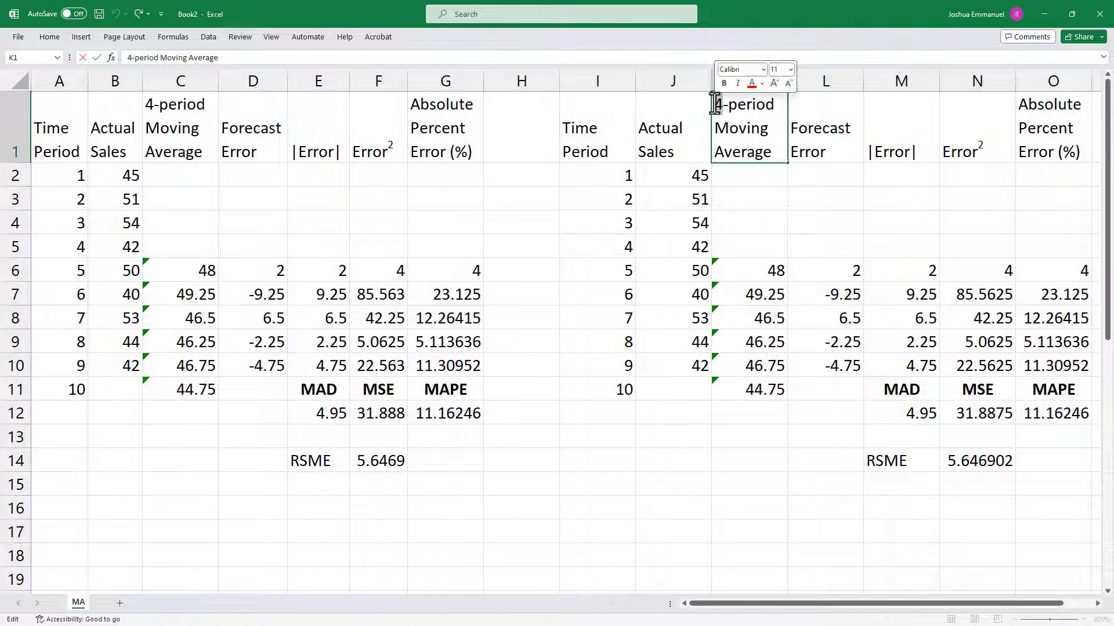
key(BackSpace)
text(3)
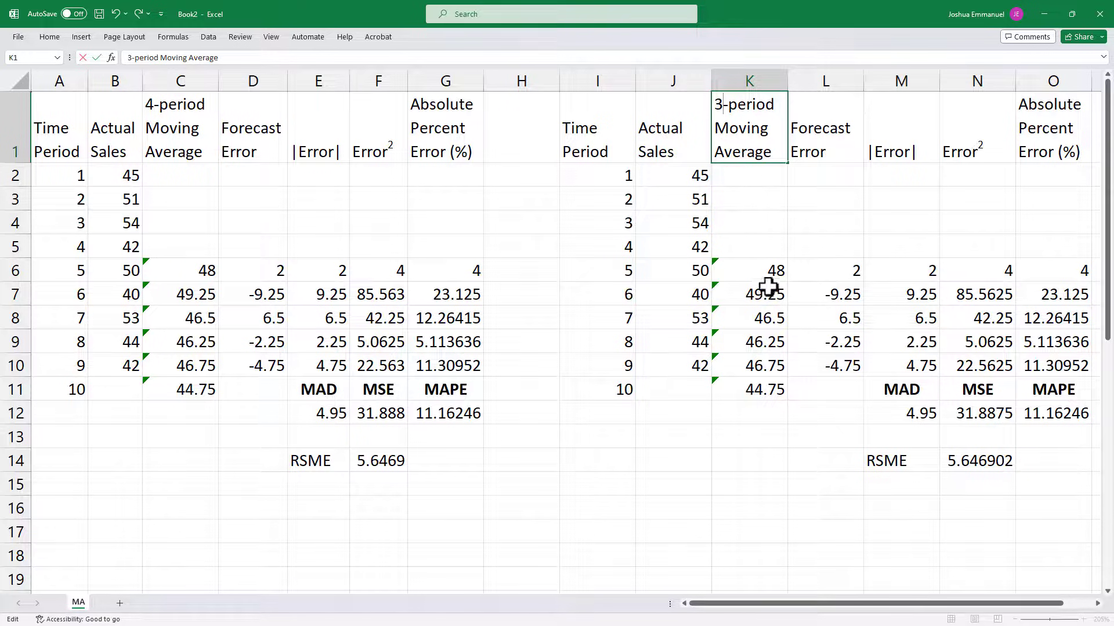
key(Return)
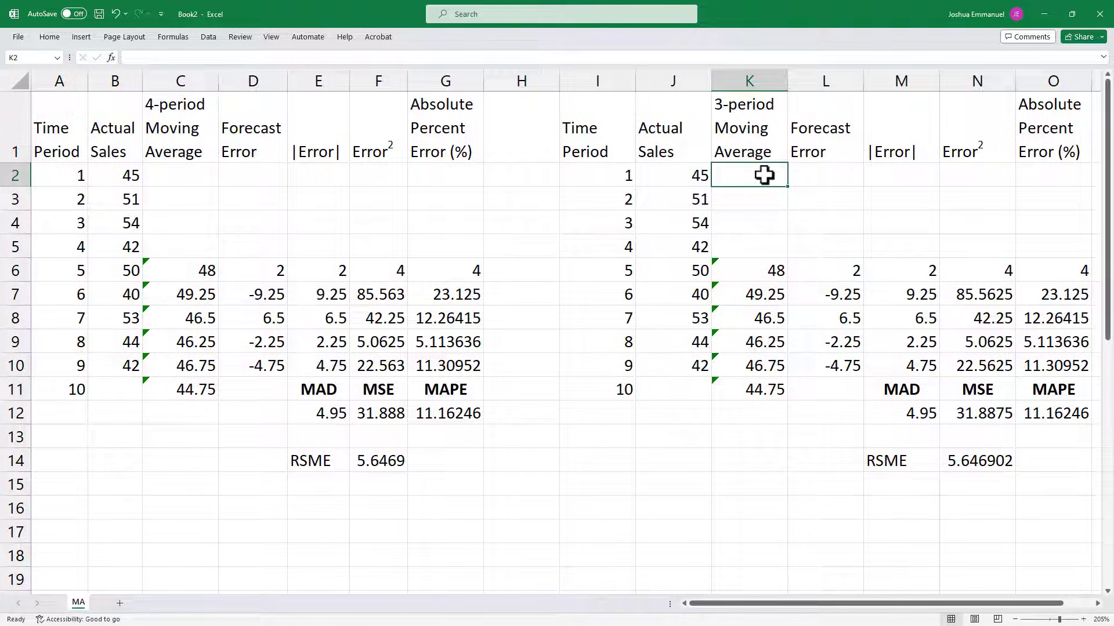
drag(763, 175, 764, 399)
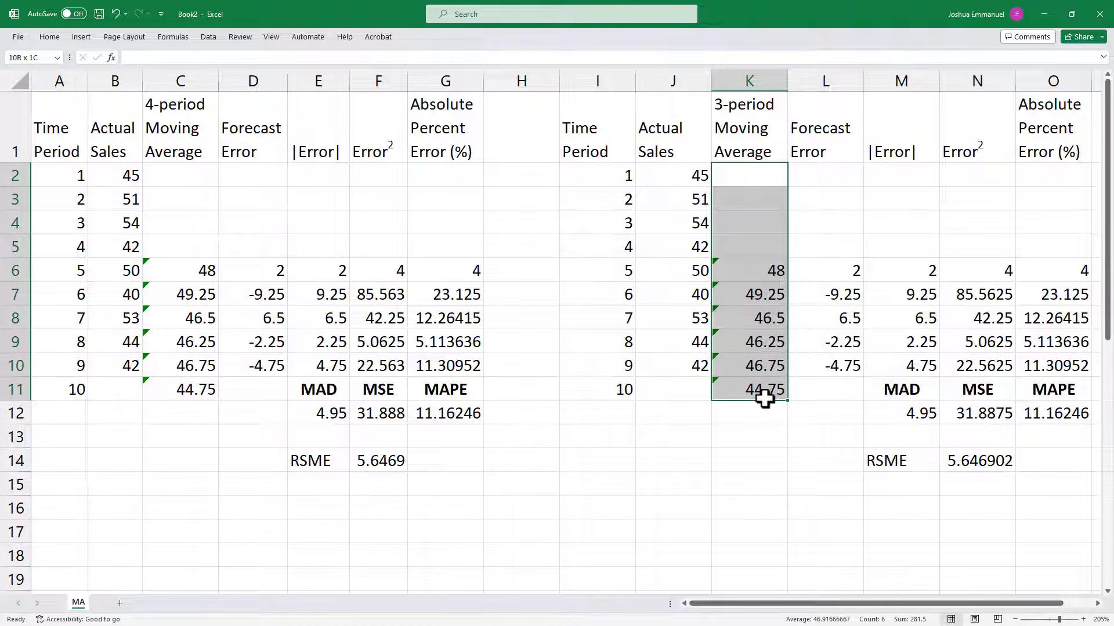
key(Delete)
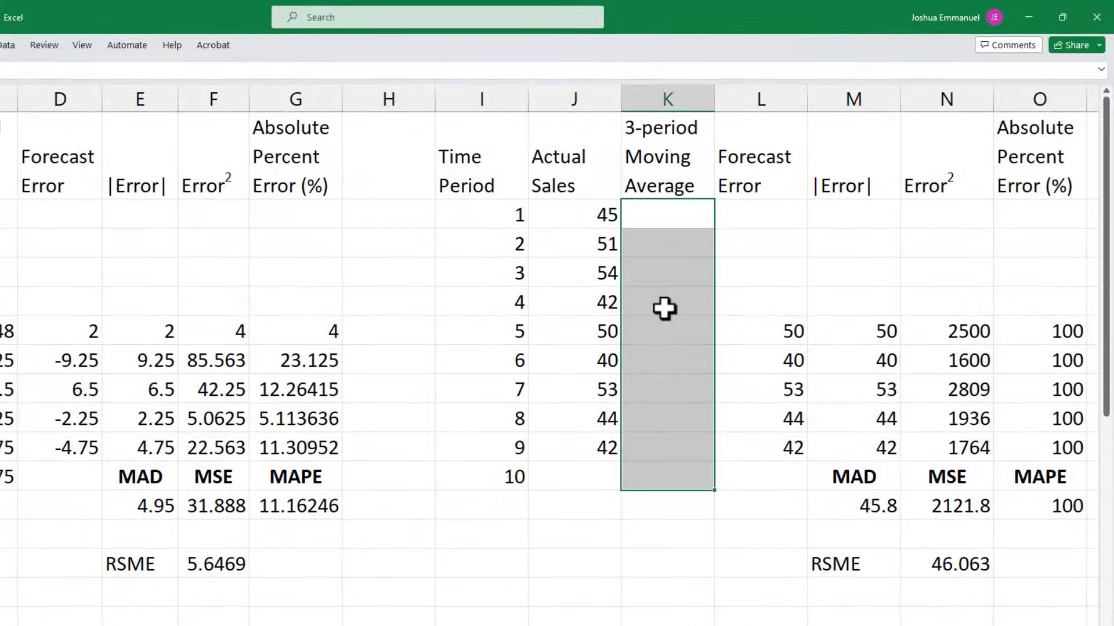
- Calculate the 3-period moving average in K5 with the AVERAGE of J2:J4 and fill it down through K11
click(663, 302)
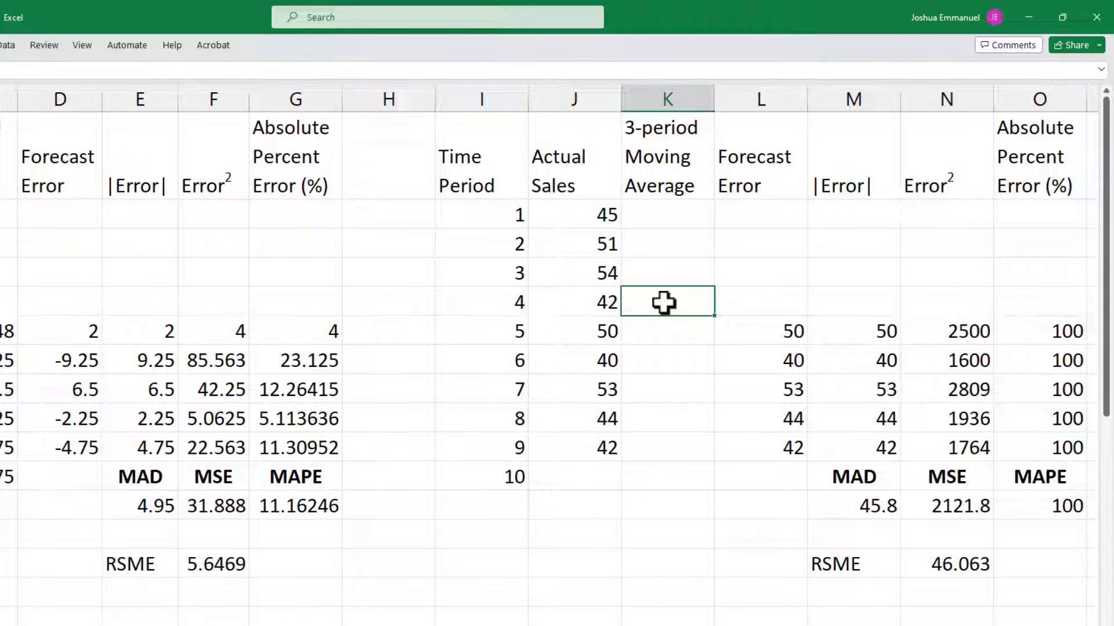
text(=aver)
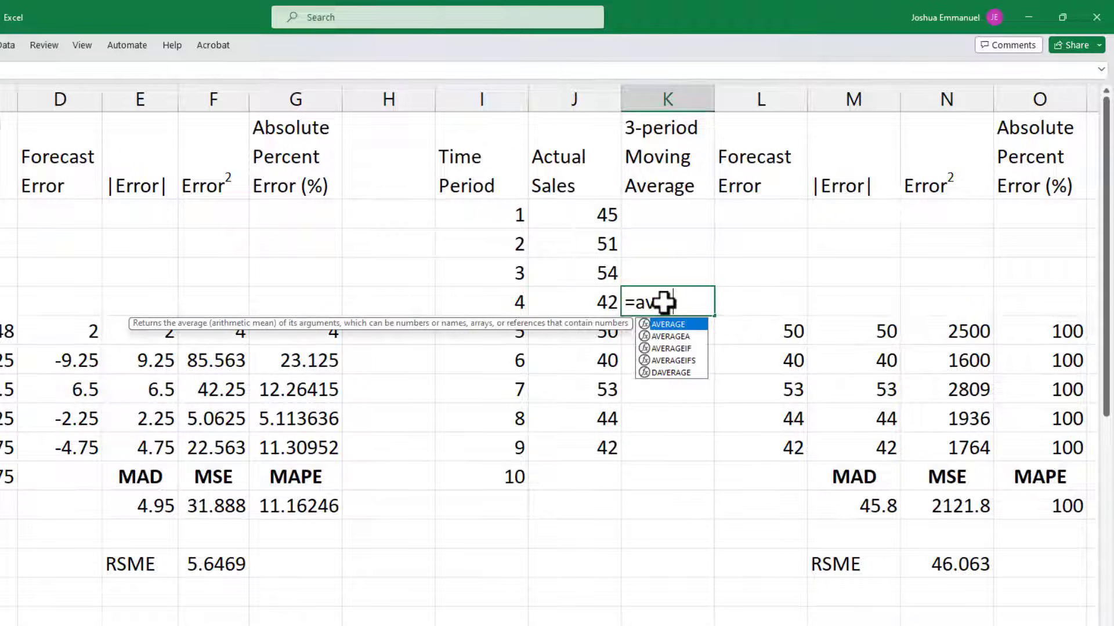
key(Tab)
drag(578, 271, 593, 220)
key(Return)
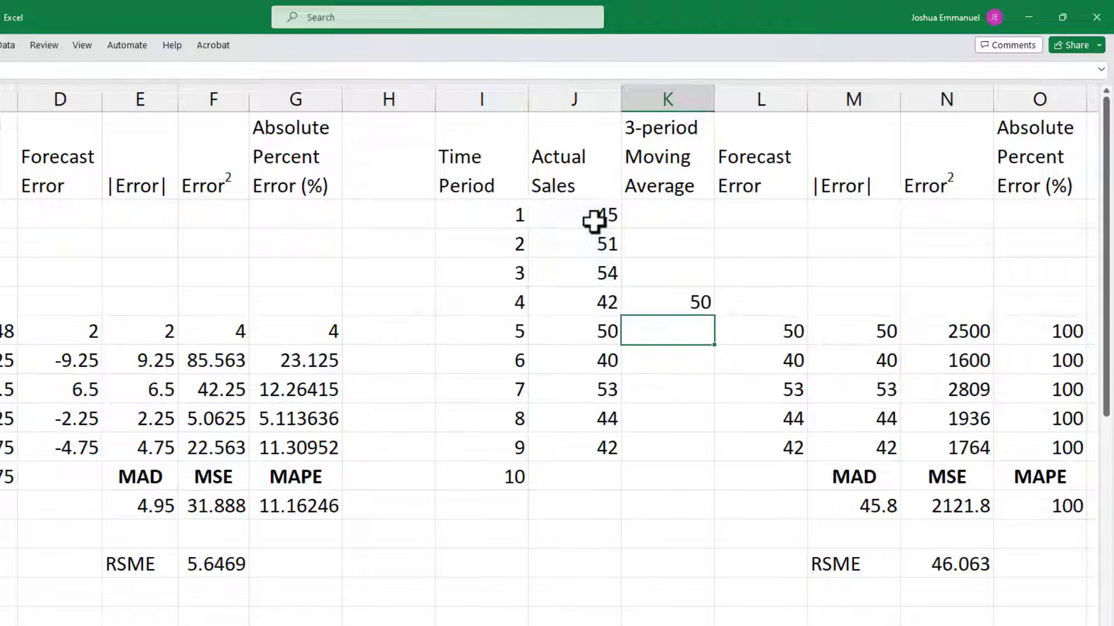
click(713, 312)
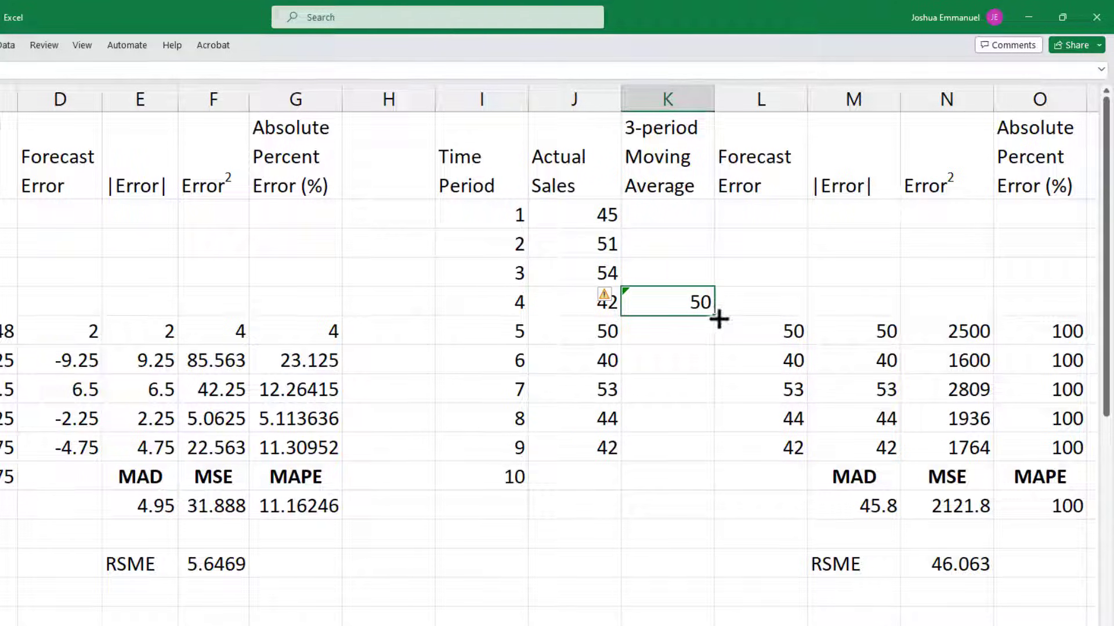
drag(719, 318, 717, 492)
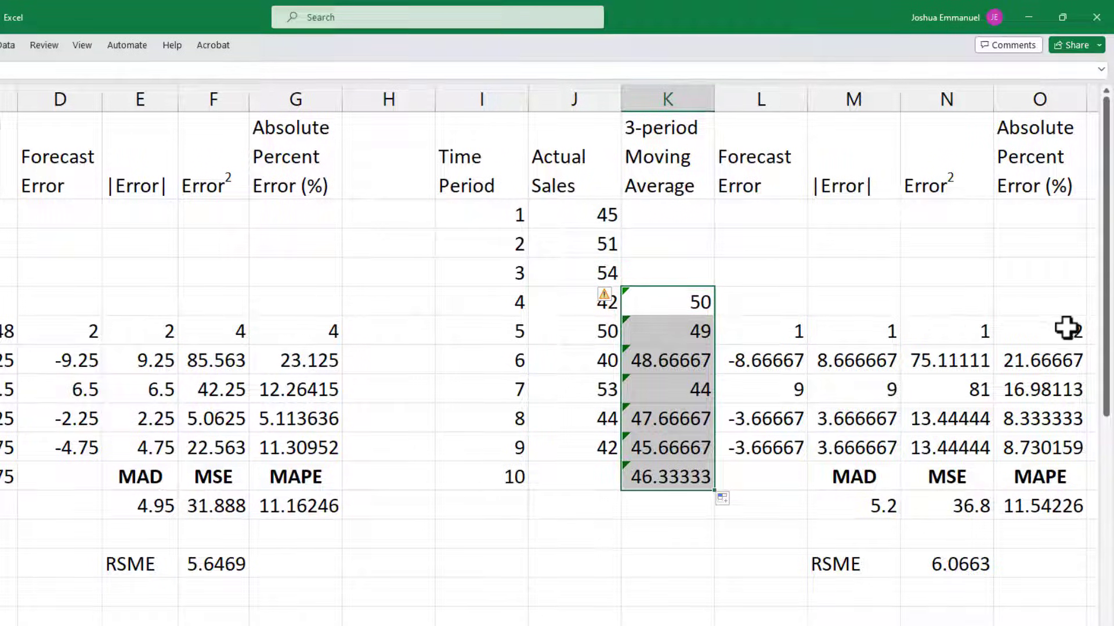
- Fill the error formulas from L6:O6 up into row 5 and check that the MSE formula in N12 averages N2:N10
click(740, 304)
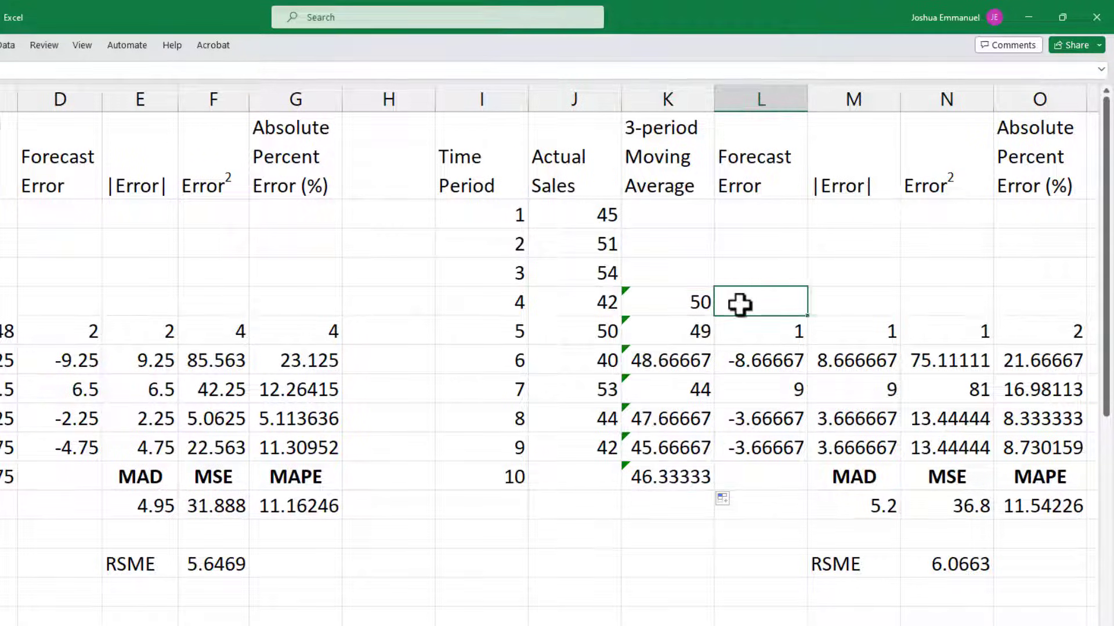
drag(739, 304, 1007, 305)
drag(1067, 326, 768, 340)
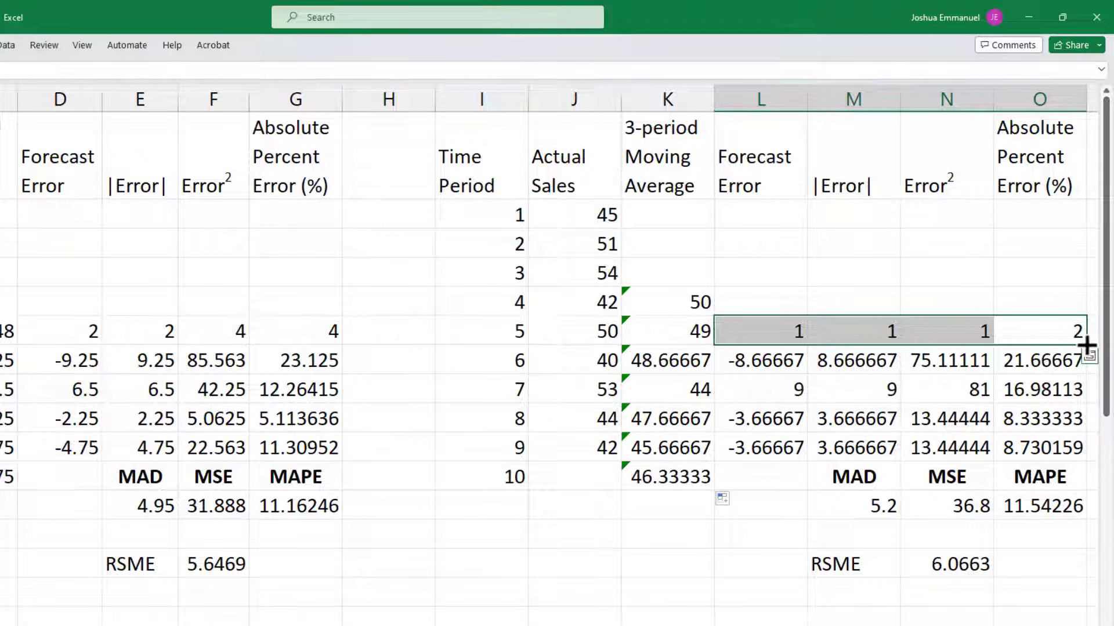
drag(1086, 348, 1064, 297)
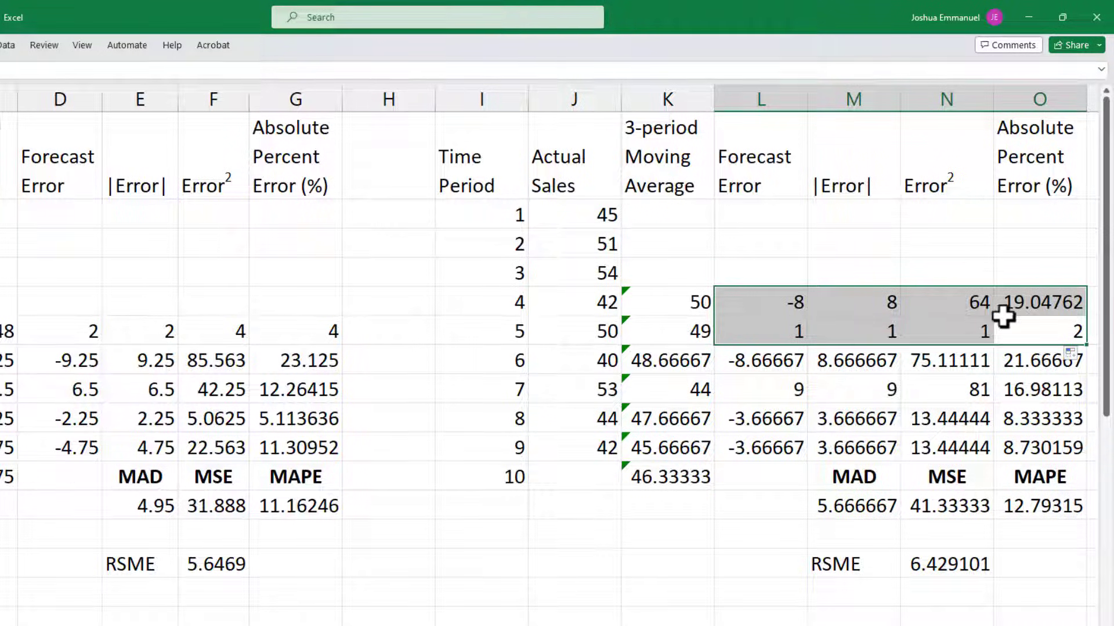
click(956, 308)
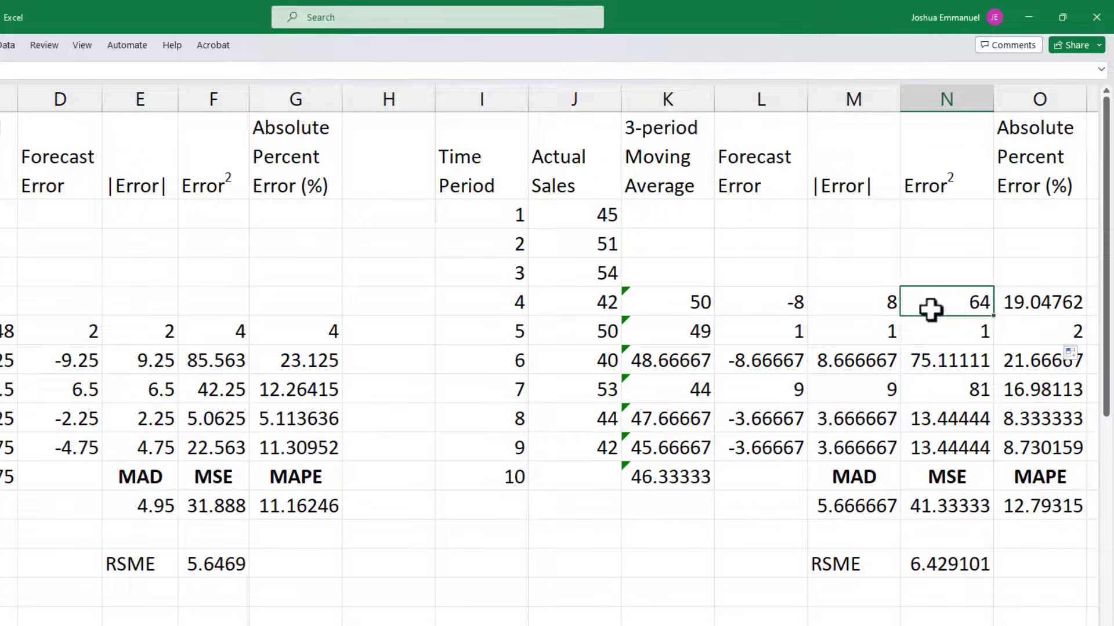
double_click(960, 506)
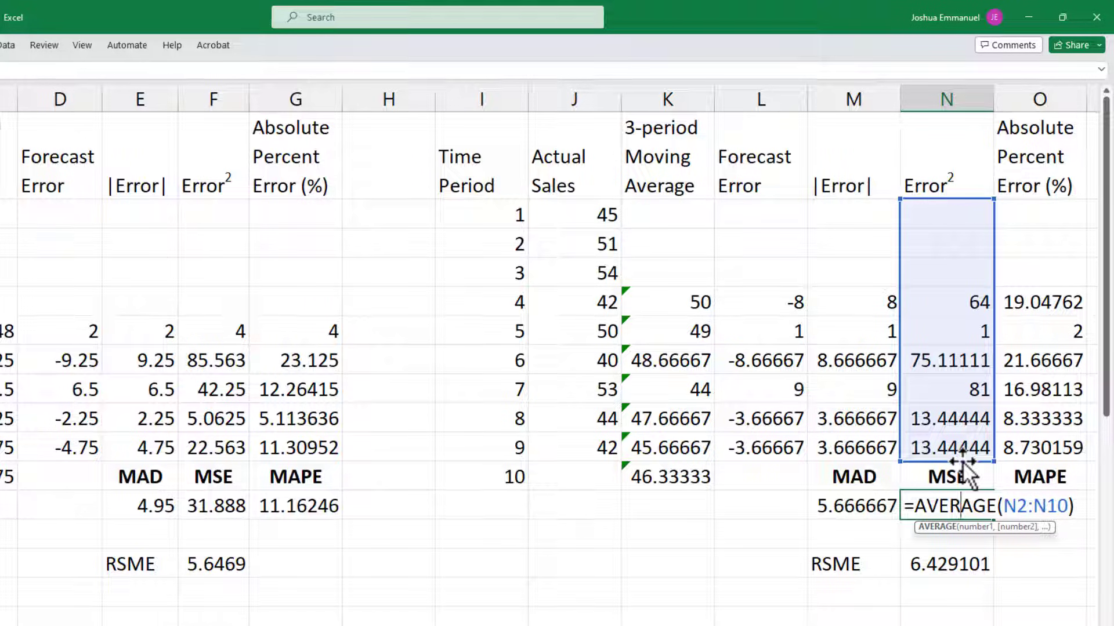
key(Return)
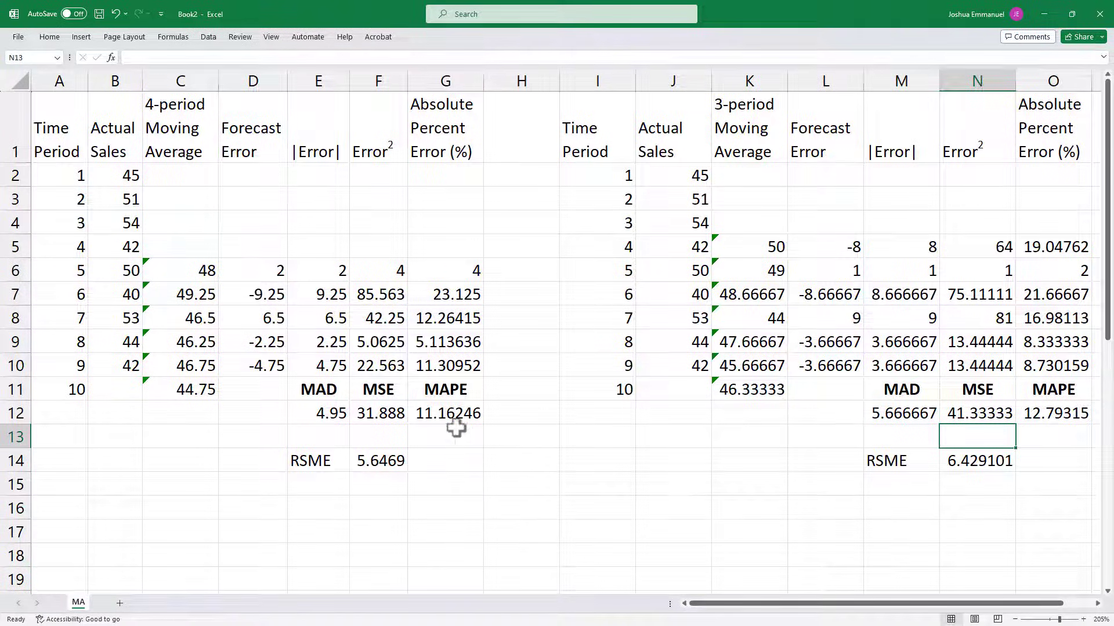
- Compare the MAD and MSE of the 4-period forecast with those of the 3-period forecast
click(315, 394)
drag(315, 394, 325, 403)
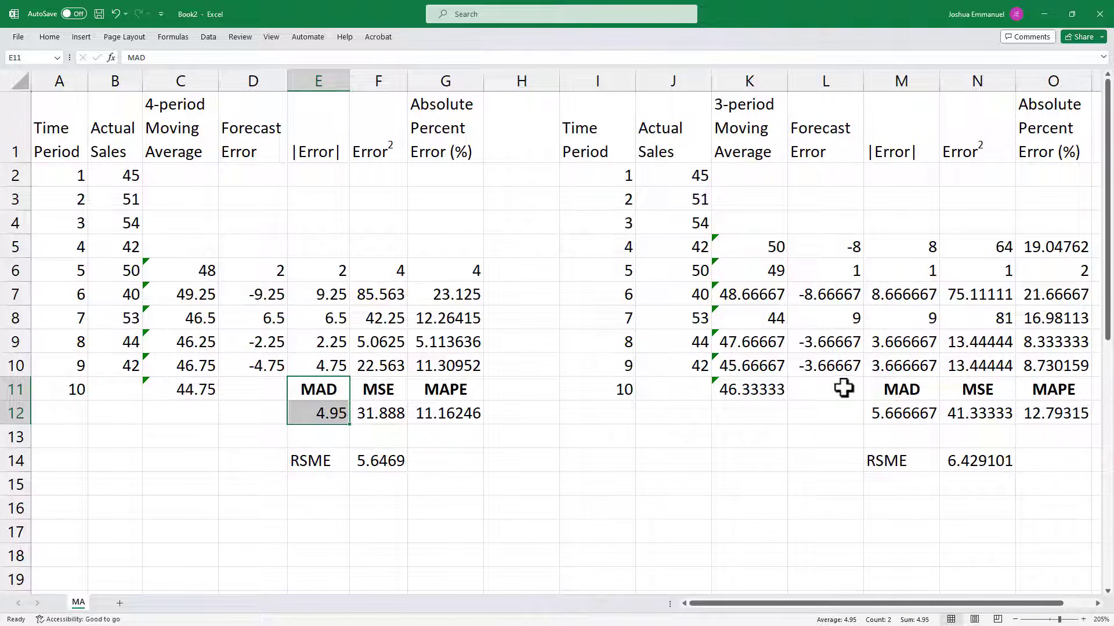
drag(907, 390, 906, 412)
text(MAD 5.666667)
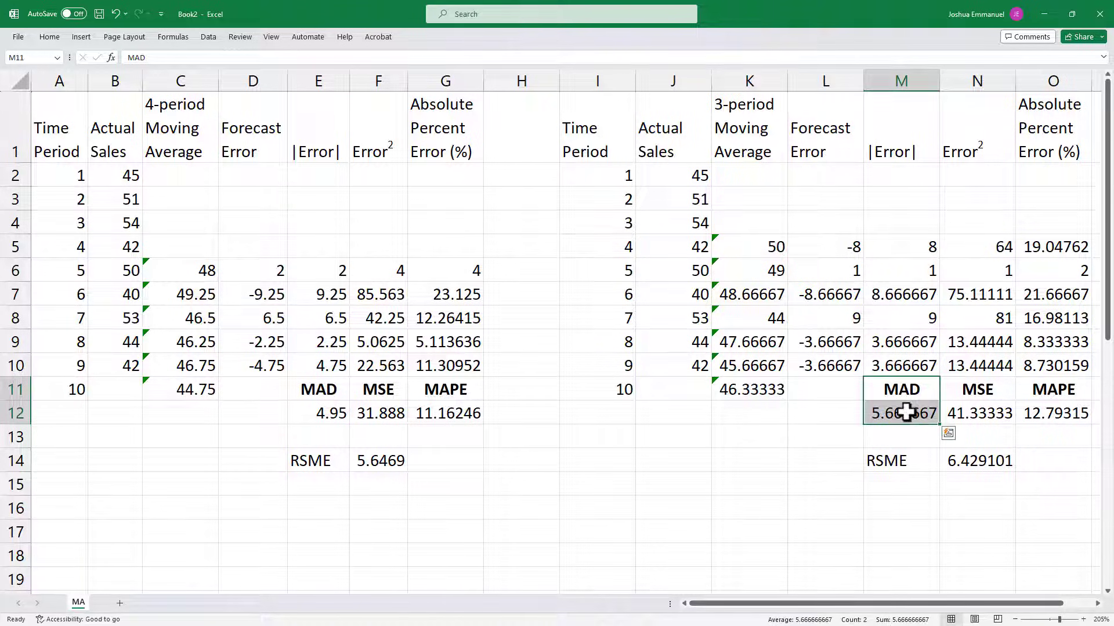
key(Escape)
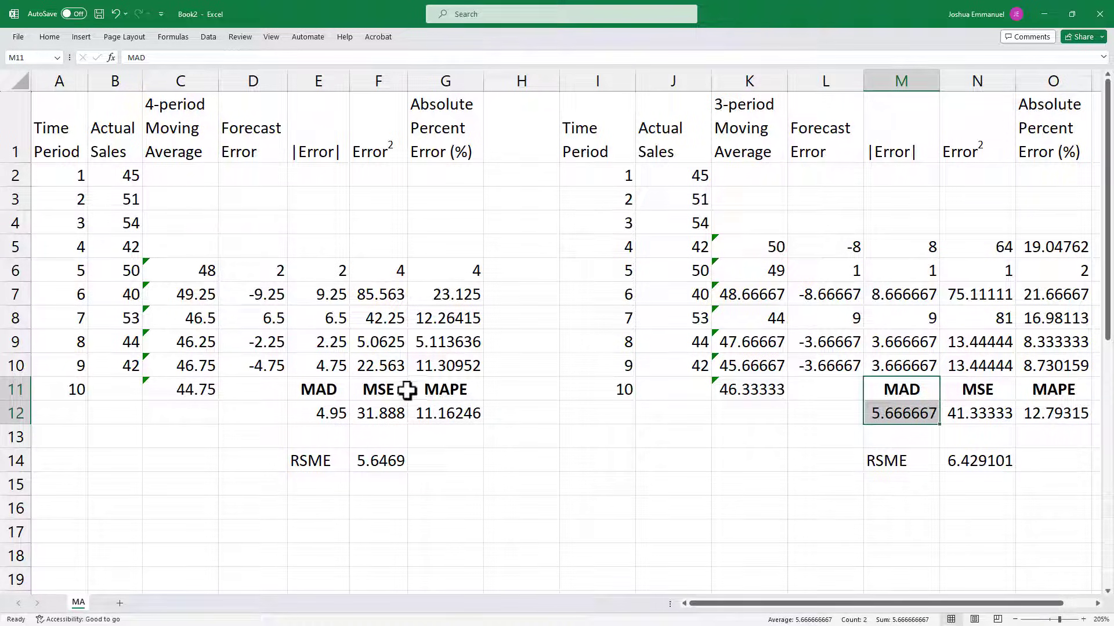
drag(405, 390, 402, 404)
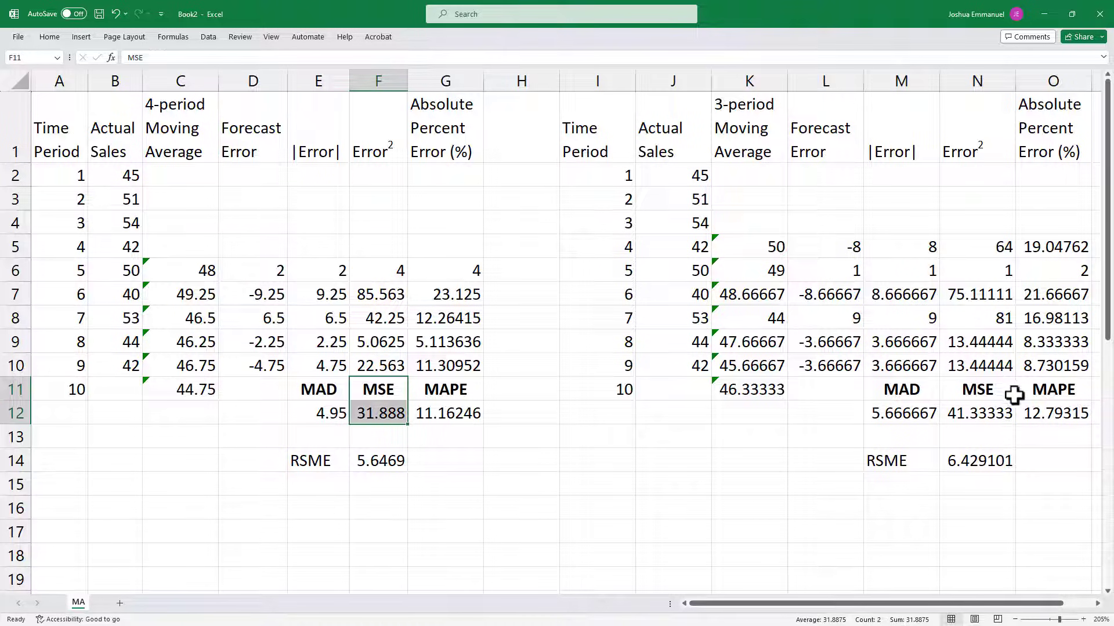
drag(1010, 393, 1002, 413)
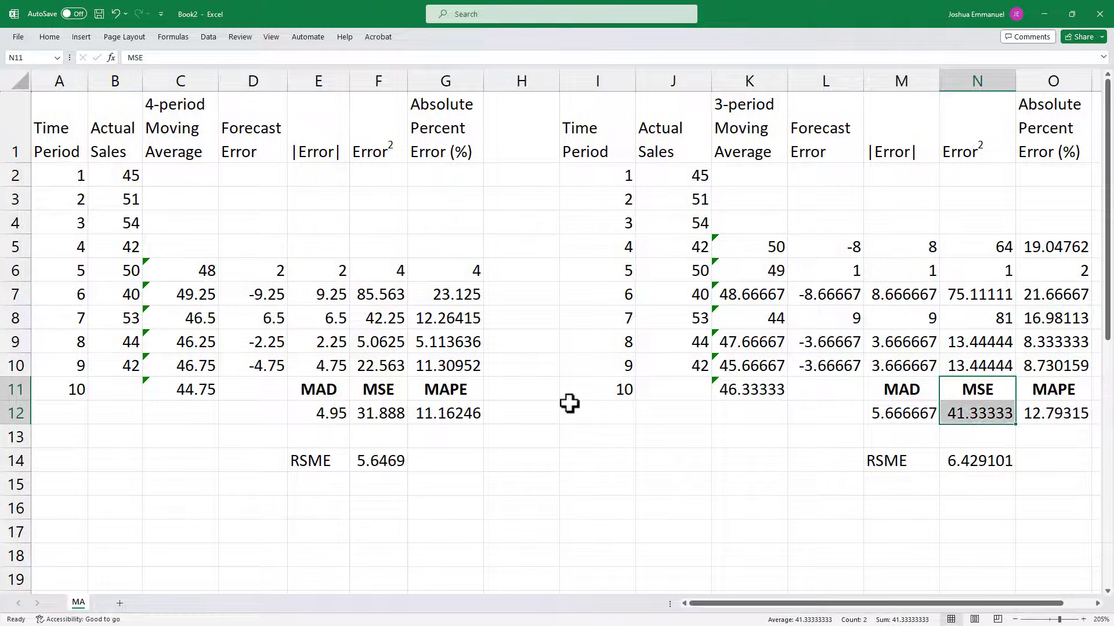
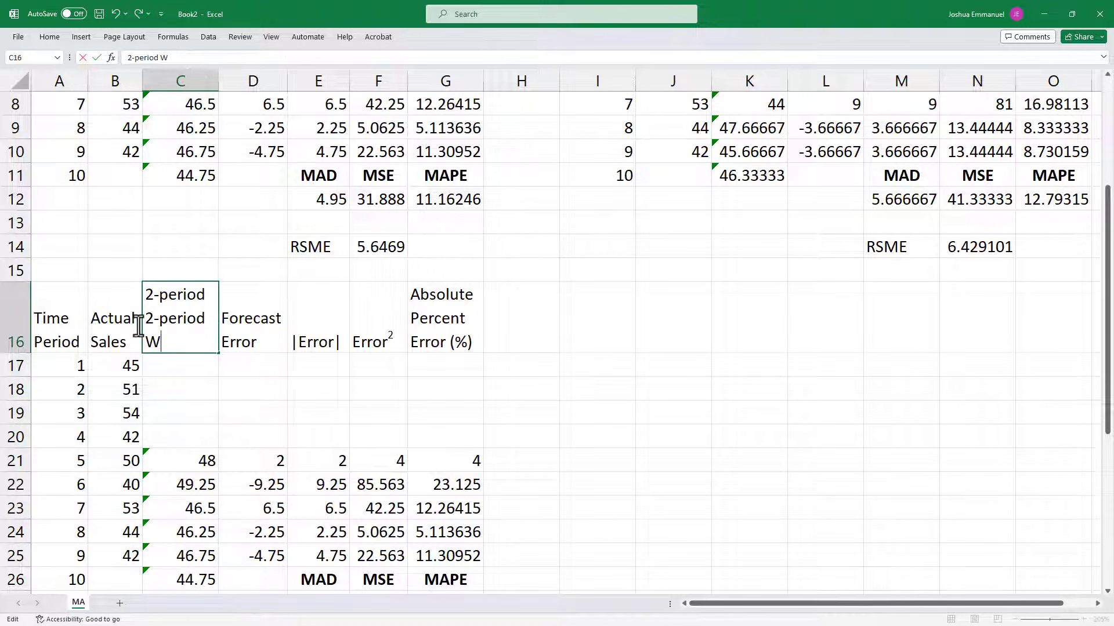
- Finish the forecast heading in C16 of the copied table as 2-period WMA
click(278, 383)
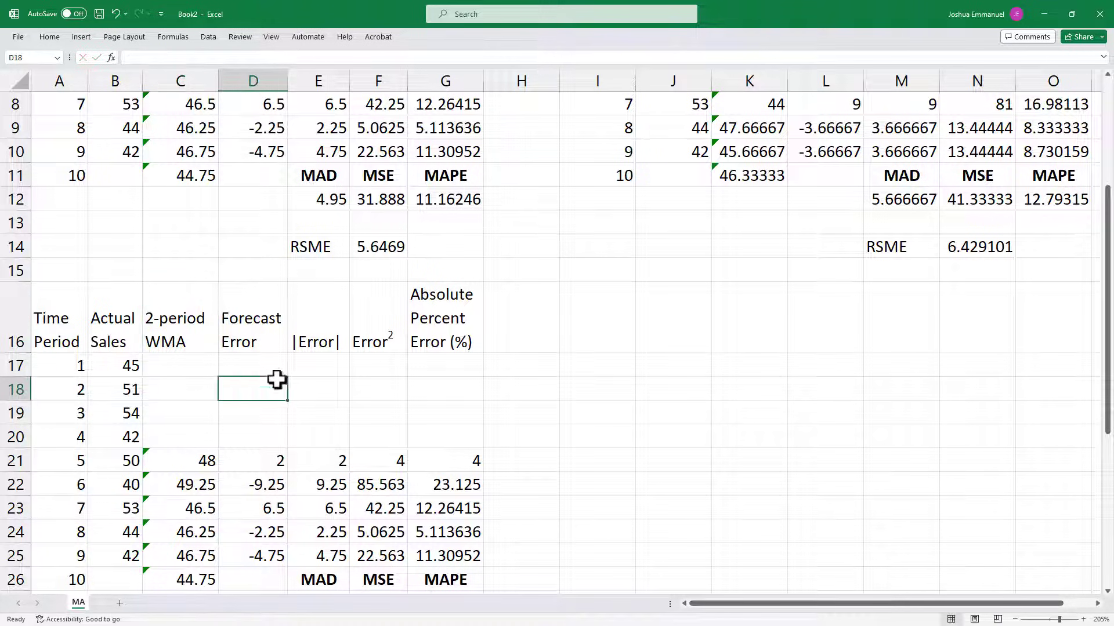
scroll(278, 383, down, 1)
scroll(530, 357, up, 1)
- Enter the weight 0.36 in I17 and compute the second weight in I18 as =1-I17
click(592, 365)
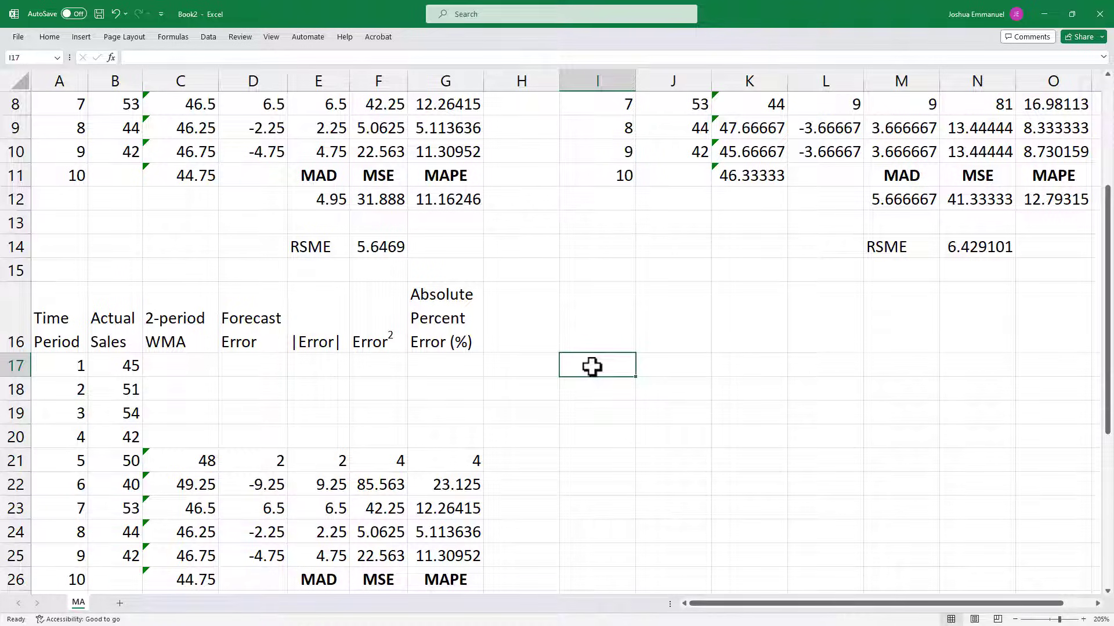
text(.36)
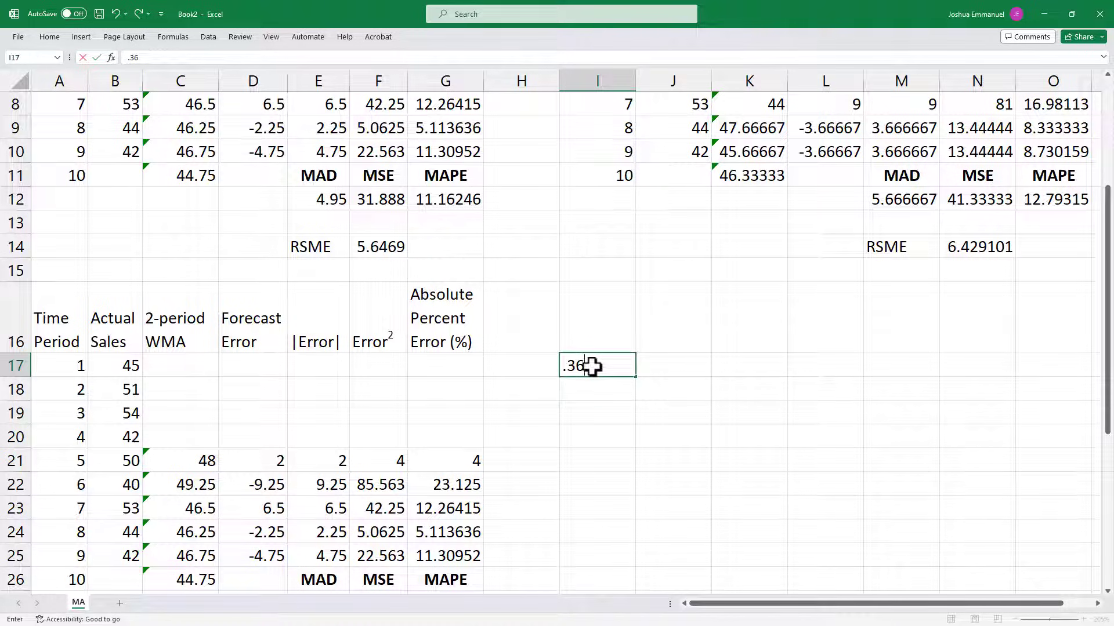
key(Return)
text(=1-)
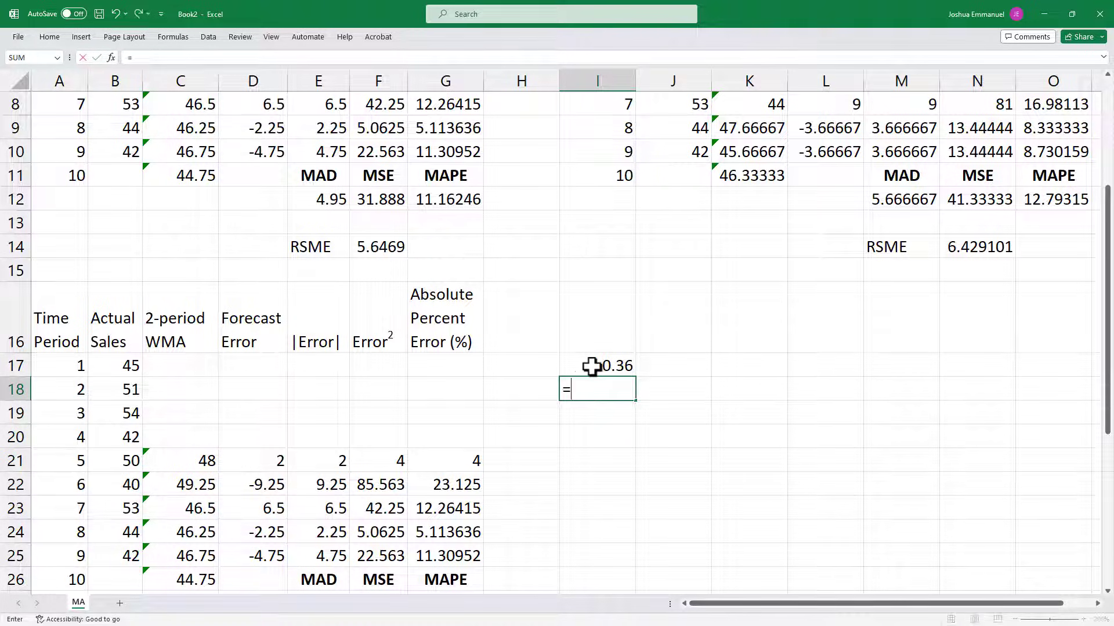
click(591, 366)
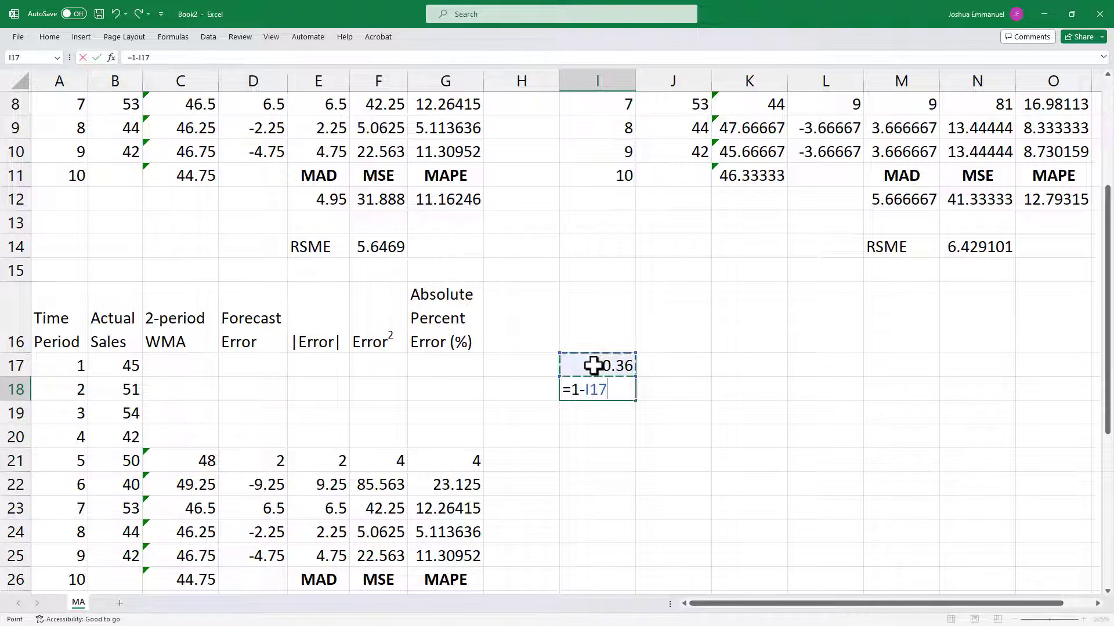
key(Return)
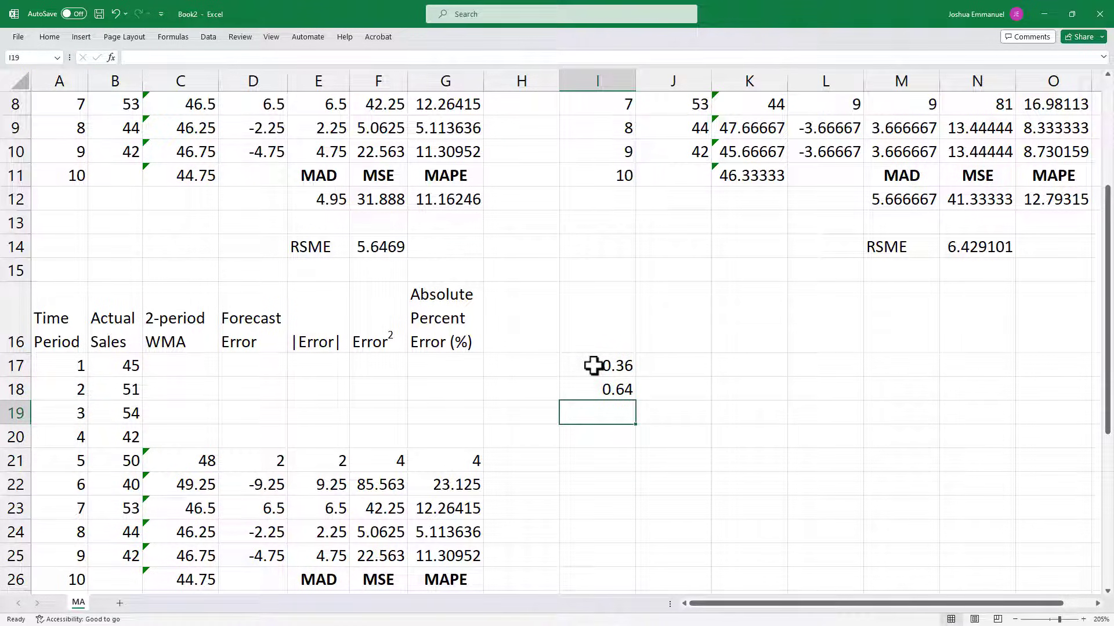
- Clear the old 4-period forecasts in C21:C26 of the 2-period WMA table
scroll(203, 493, down, 2)
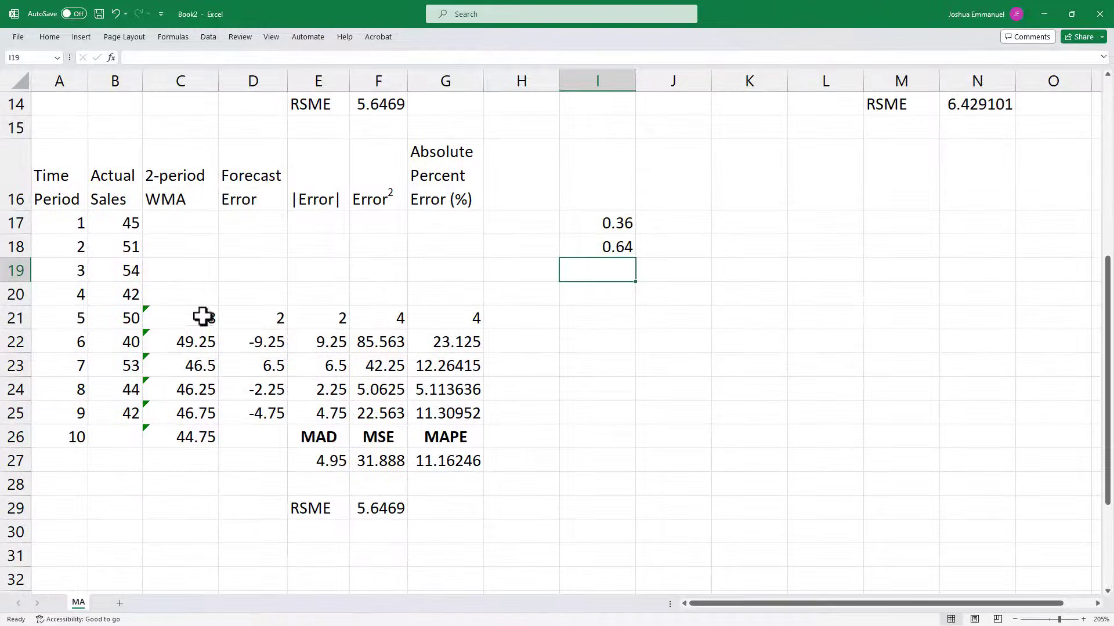
drag(203, 316, 201, 438)
key(Delete)
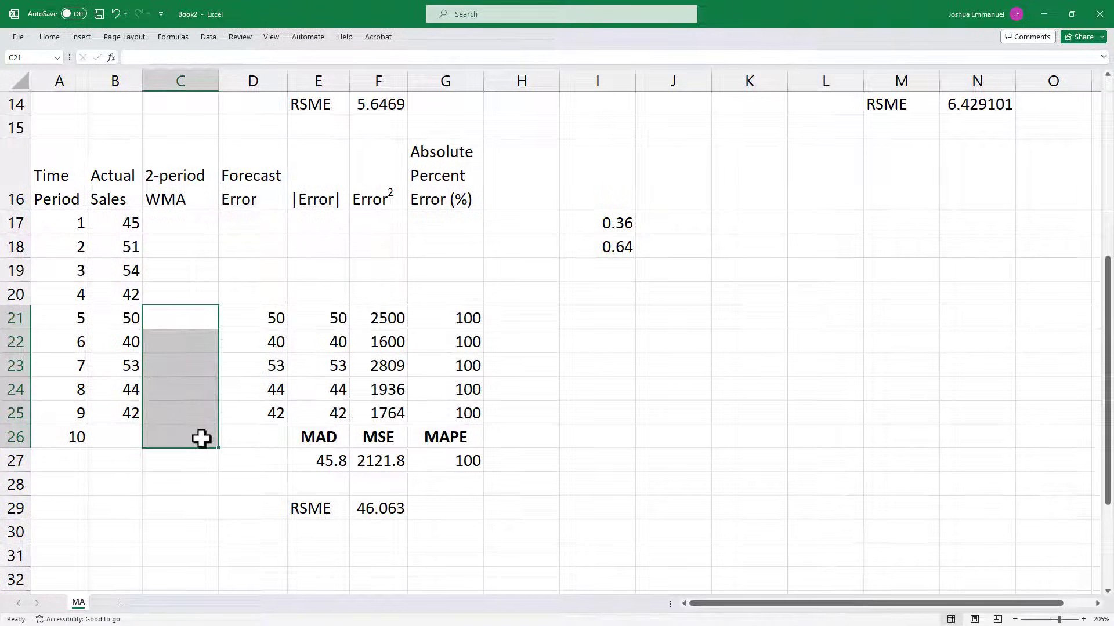
- Calculate the 2-period weighted moving average in C19 as =.36*B17+.64*B18 and fill it down through C26
scroll(202, 438, up, 1)
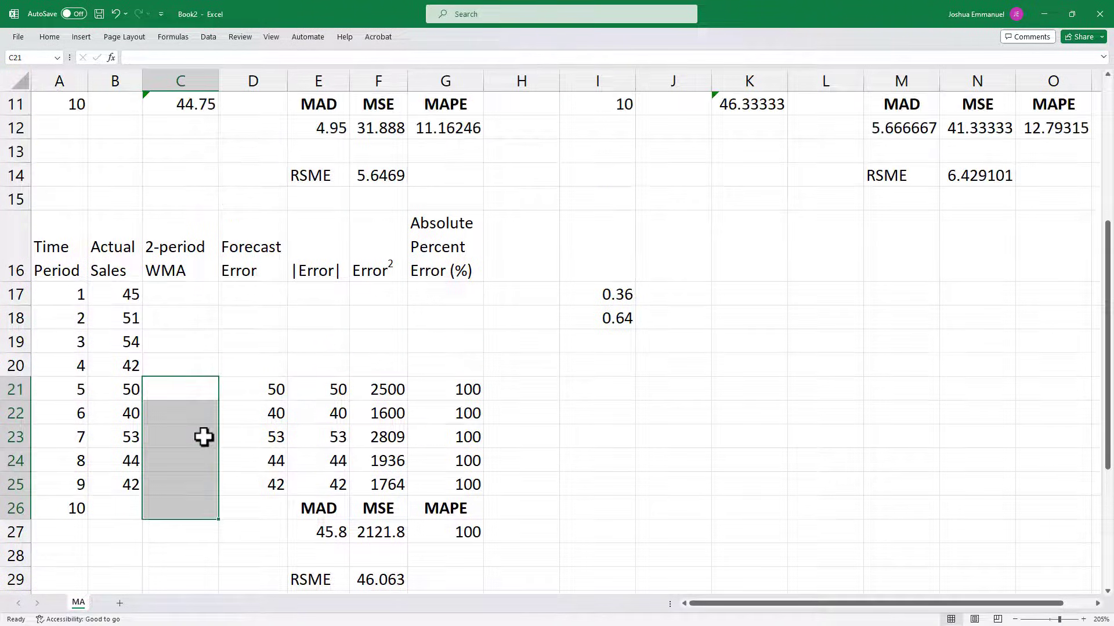
scroll(203, 437, up, 1)
click(193, 415)
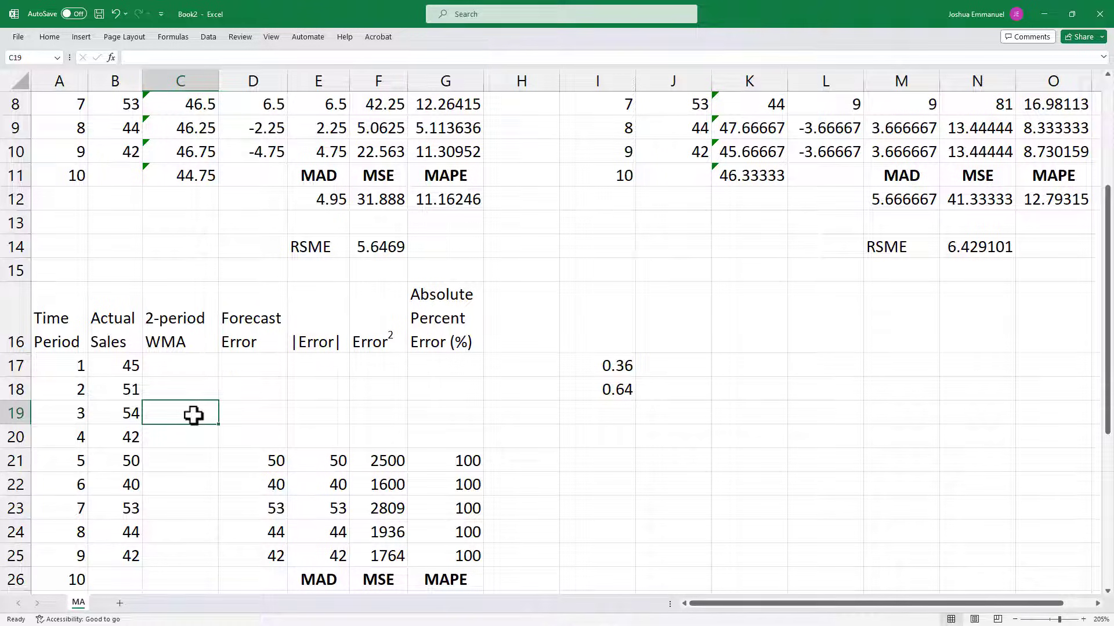
text(=)
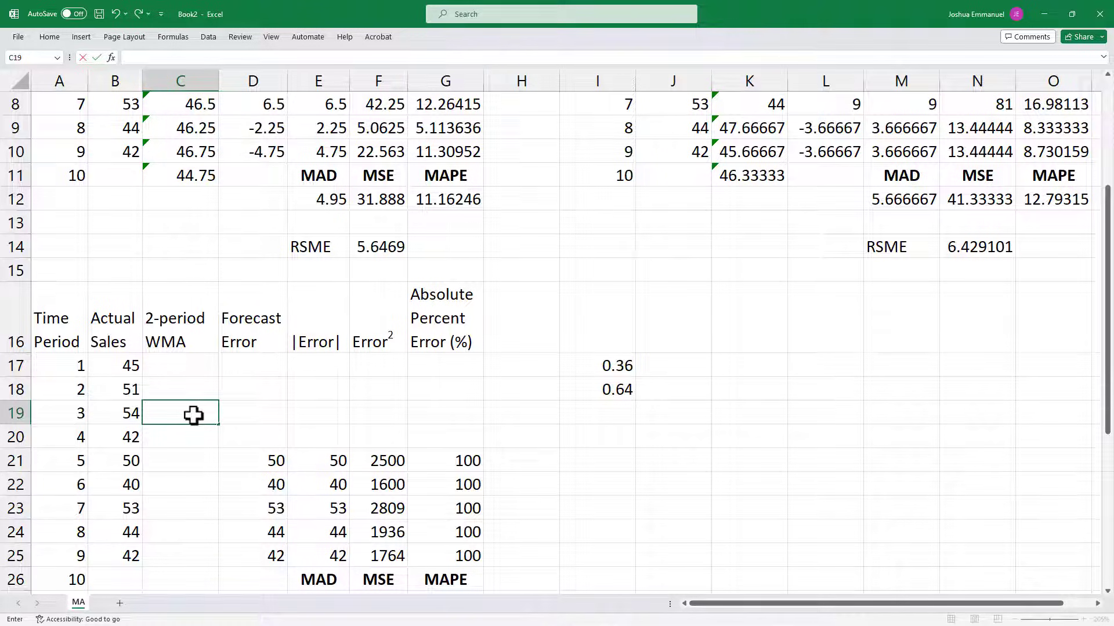
text(=.36*)
click(137, 364)
text(+)
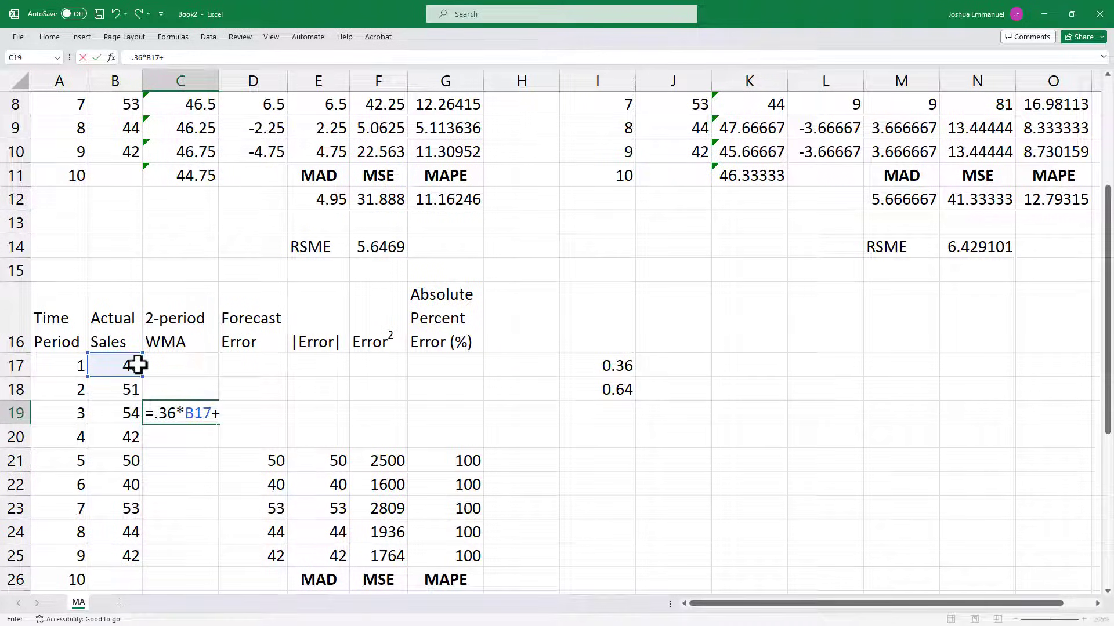
text(.64*)
click(129, 389)
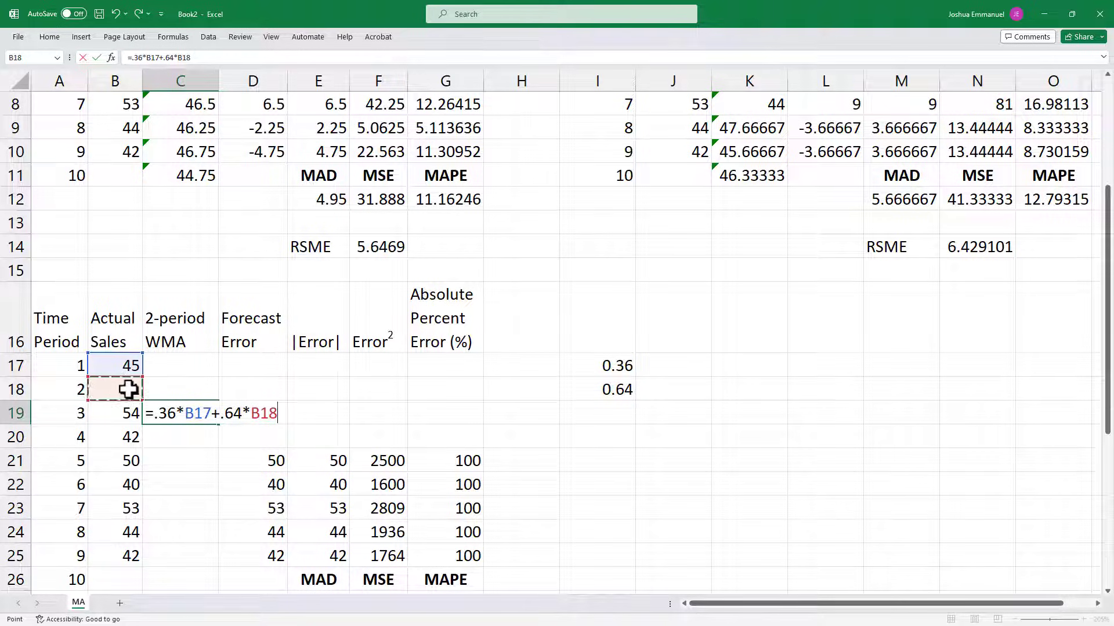
key(Return)
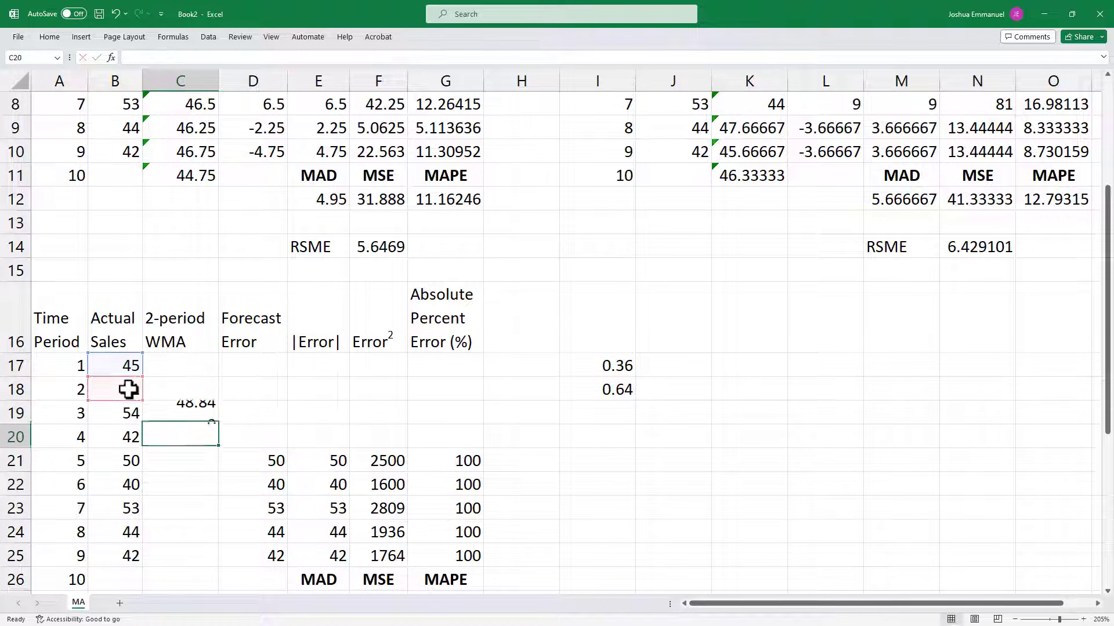
click(177, 412)
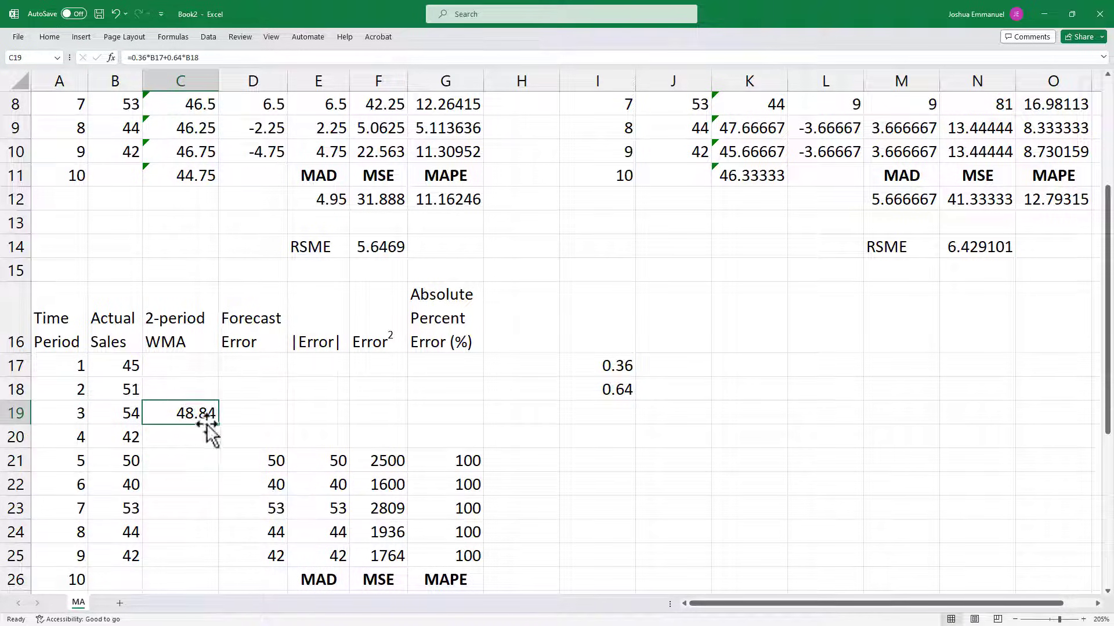
double_click(219, 425)
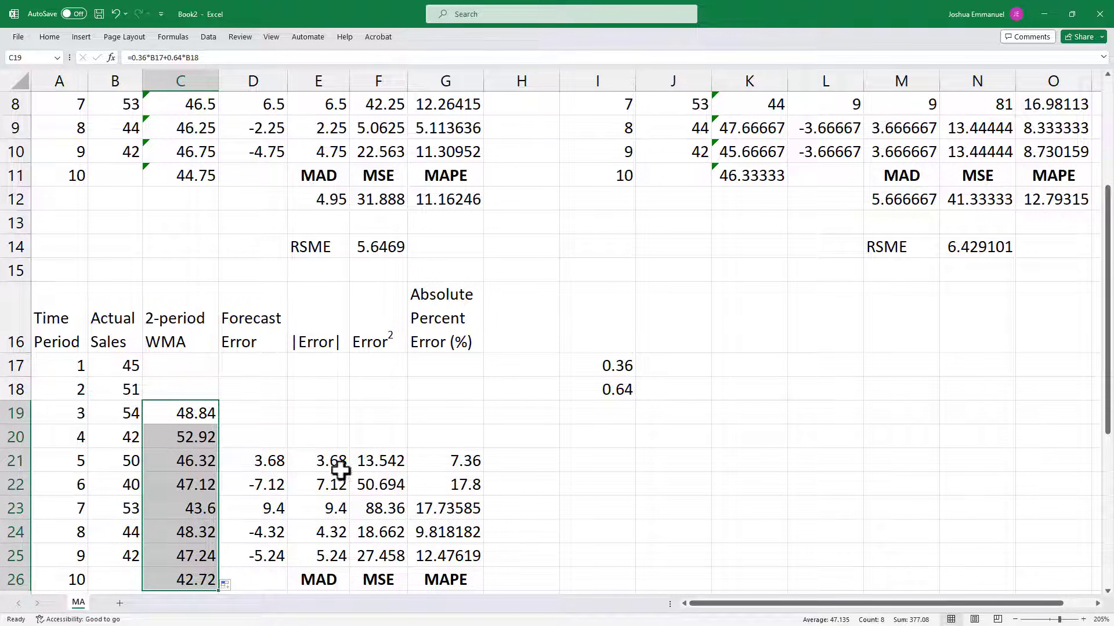
- Fill the error formulas from D21:G21 up through row 19 and review the WMA table's MAD, MSE and MAPE against the upper tables
scroll(300, 492, down, 1)
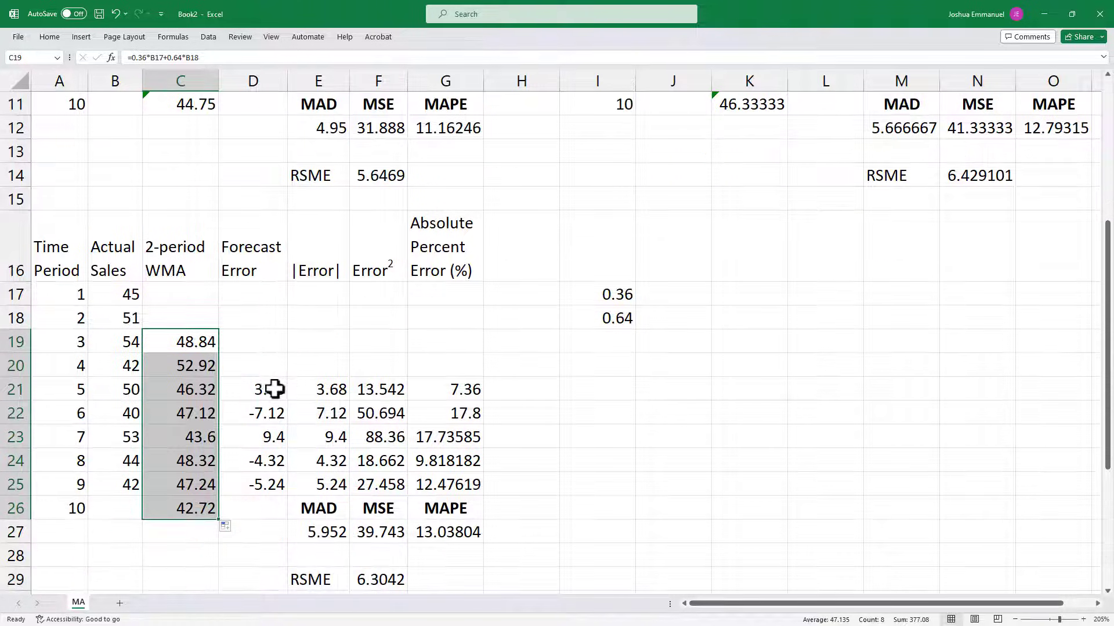
drag(271, 391, 479, 339)
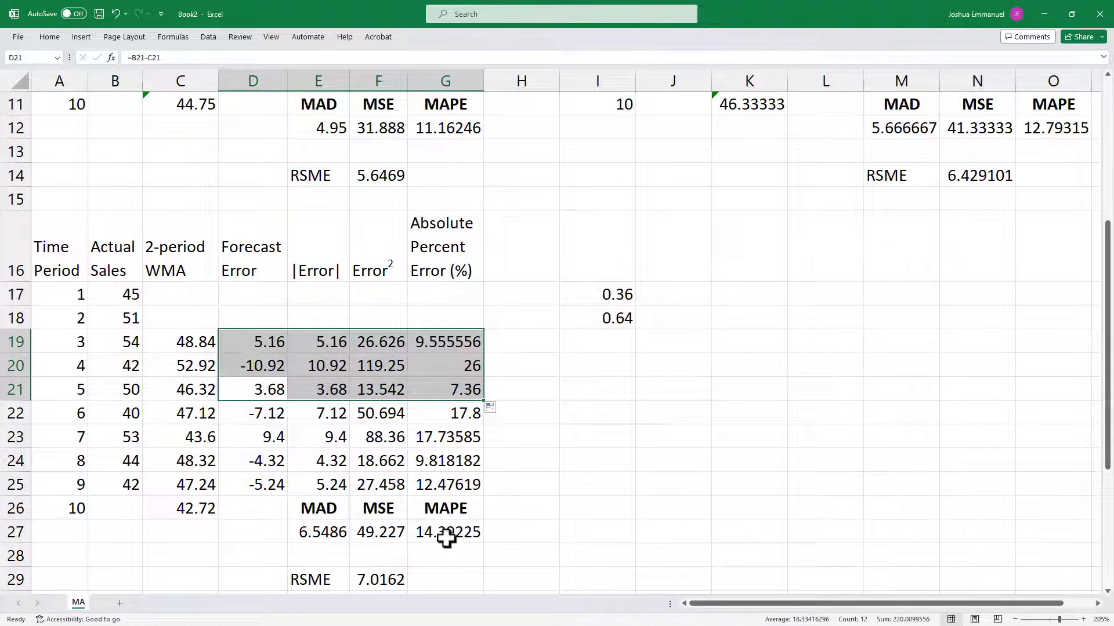
drag(444, 534, 325, 515)
scroll(464, 499, up, 2)
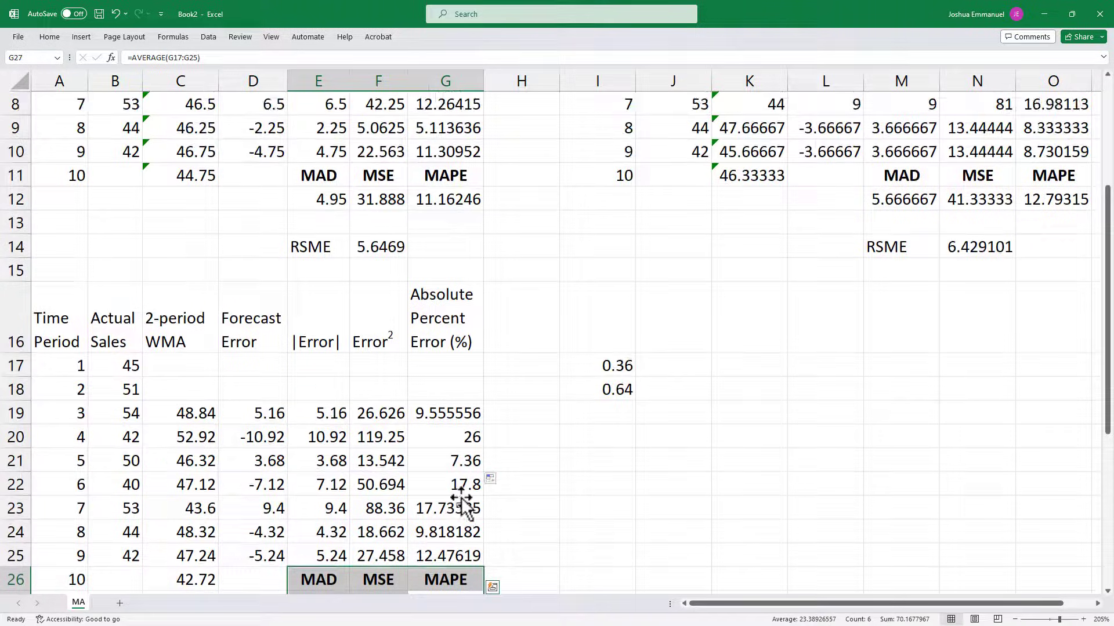
scroll(464, 497, down, 2)
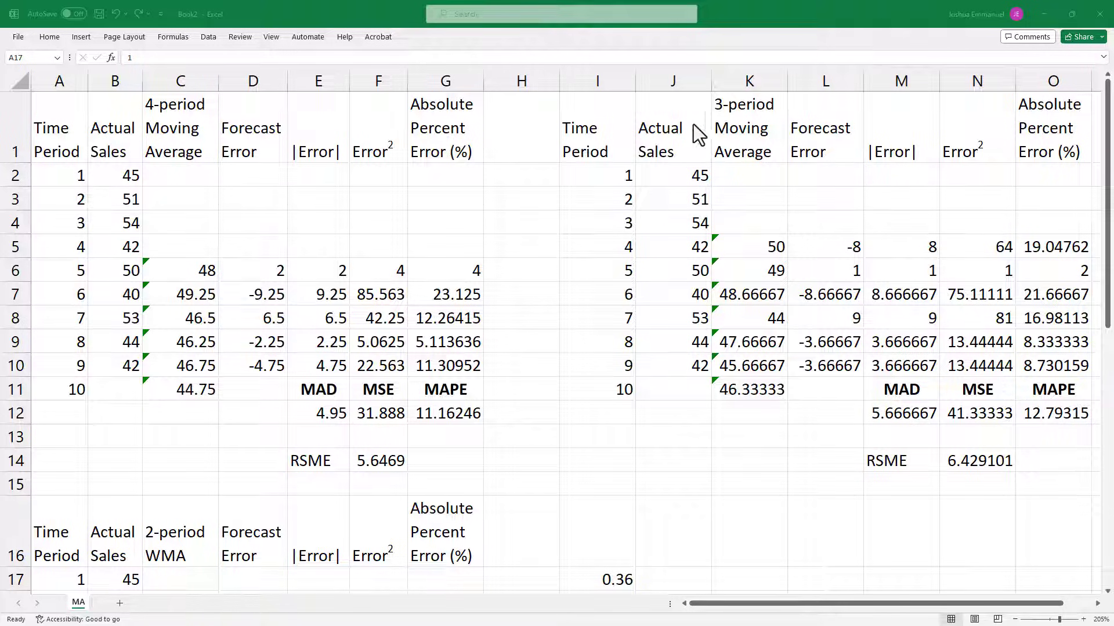
- Insert a 2-D line chart with markers from the actual sales and 3-period moving average in J1:K11
drag(678, 135, 746, 395)
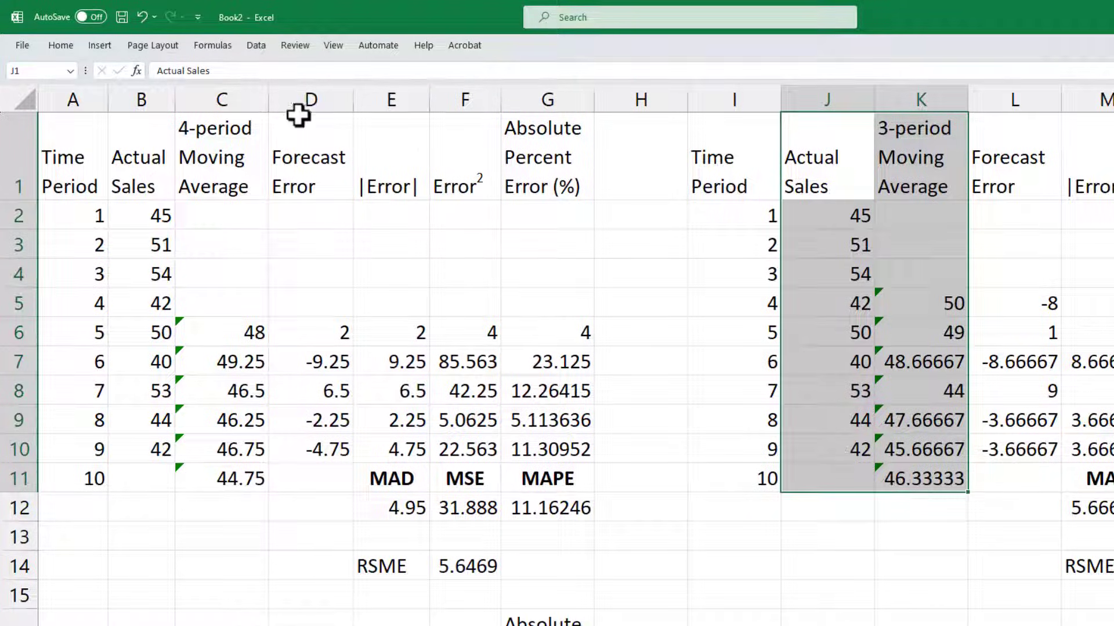
click(108, 45)
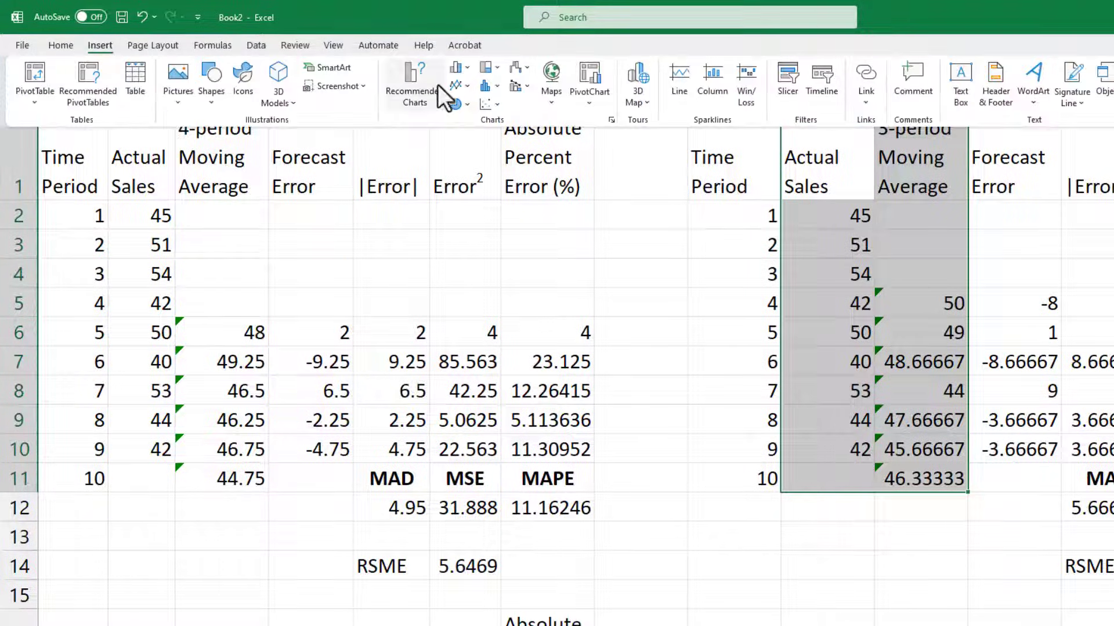
click(460, 86)
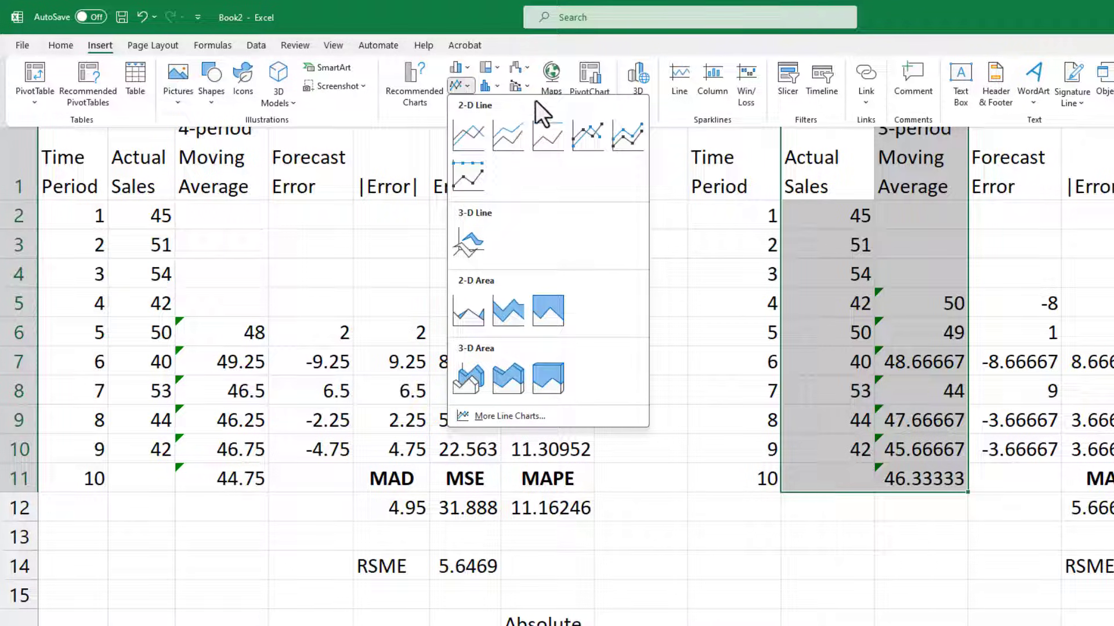
click(587, 135)
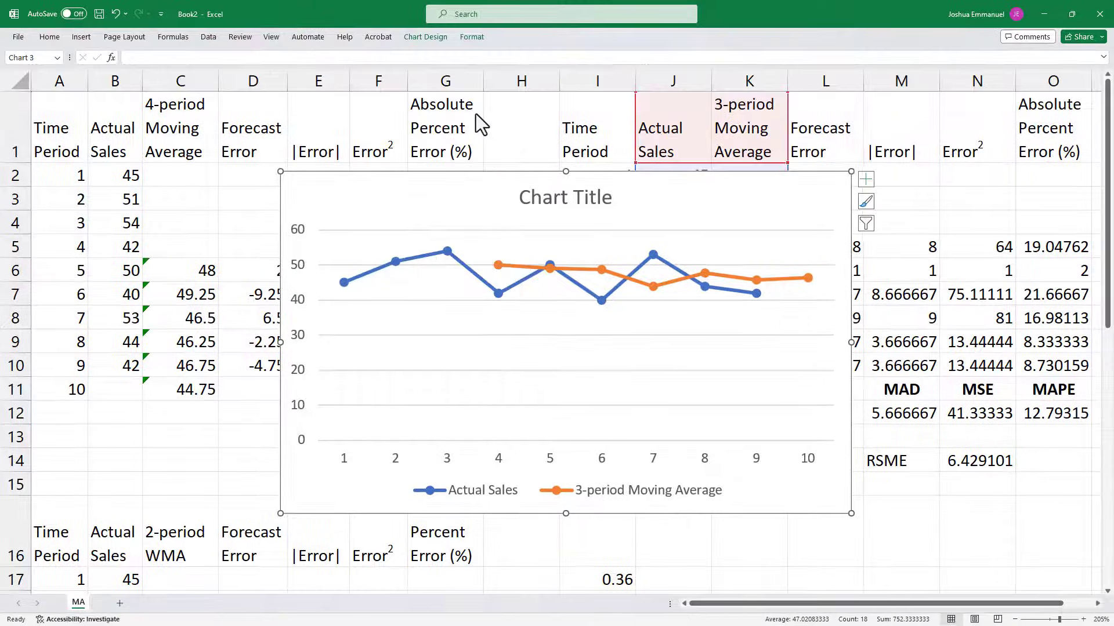